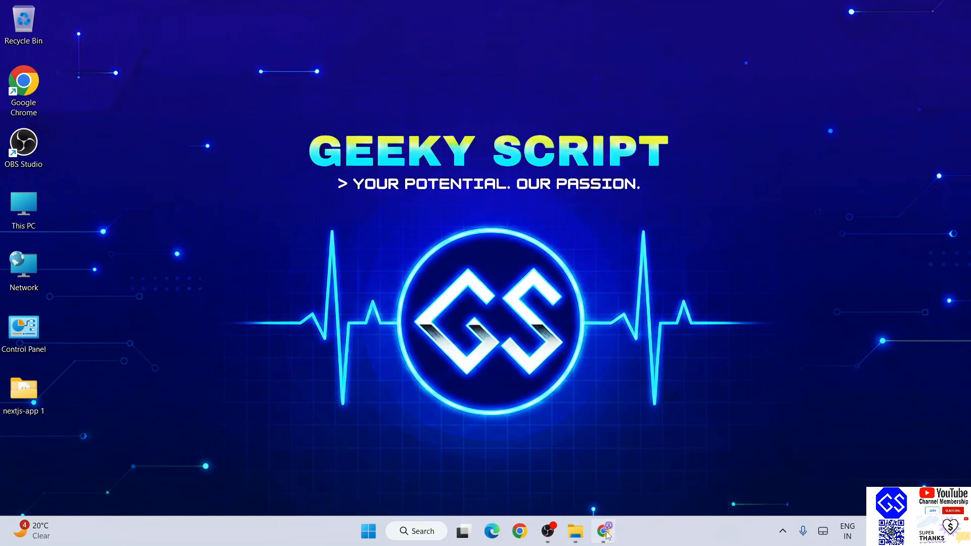
Google 'android studio download' in Chrome and open the official developer.android.com download page
{"action": "left_click", "coordinate": [604, 531]}
{"action": "left_click", "coordinate": [333, 39]}
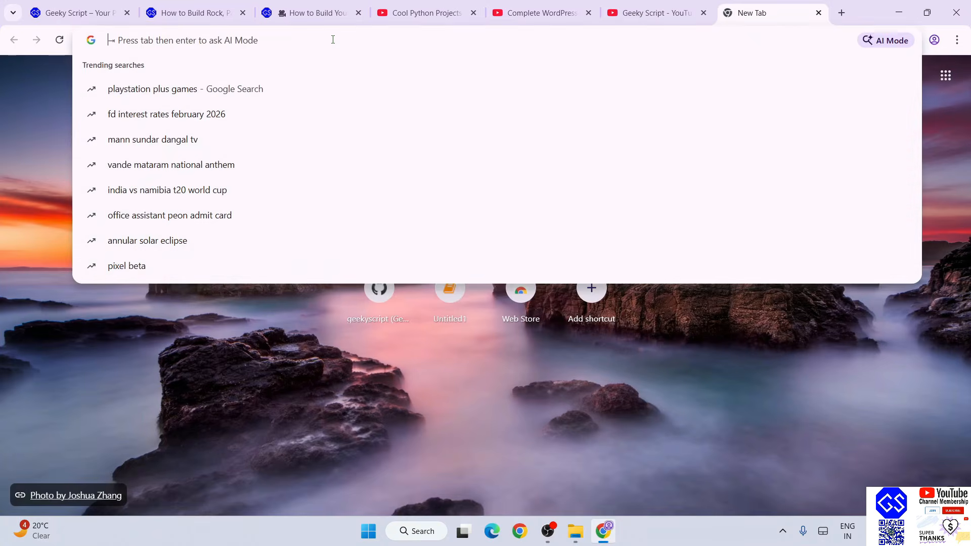
{"action": "type", "text": "android studio download"}
{"action": "key", "text": "Return"}
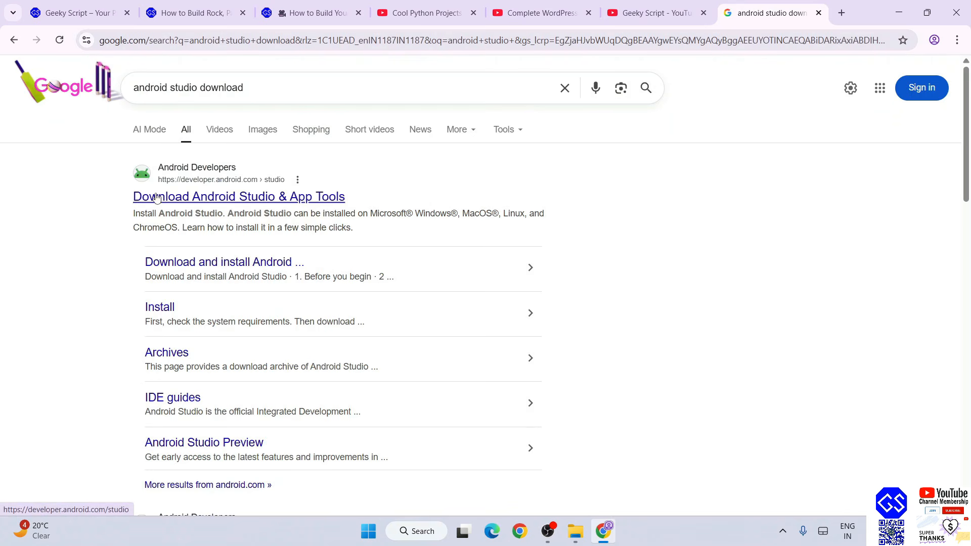
{"action": "left_click", "coordinate": [293, 205]}
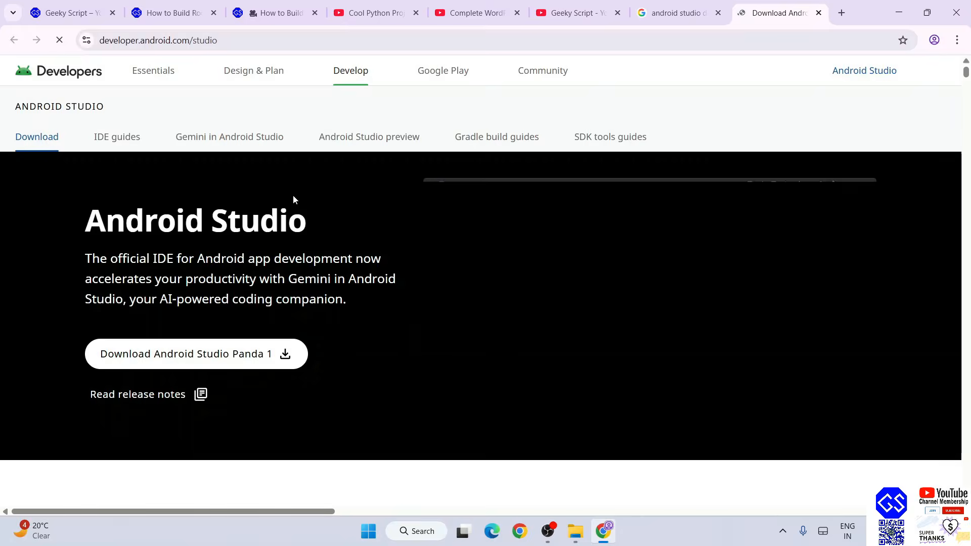
Open the Android Studio download terms and agree to the licence
{"action": "left_click", "coordinate": [319, 35]}
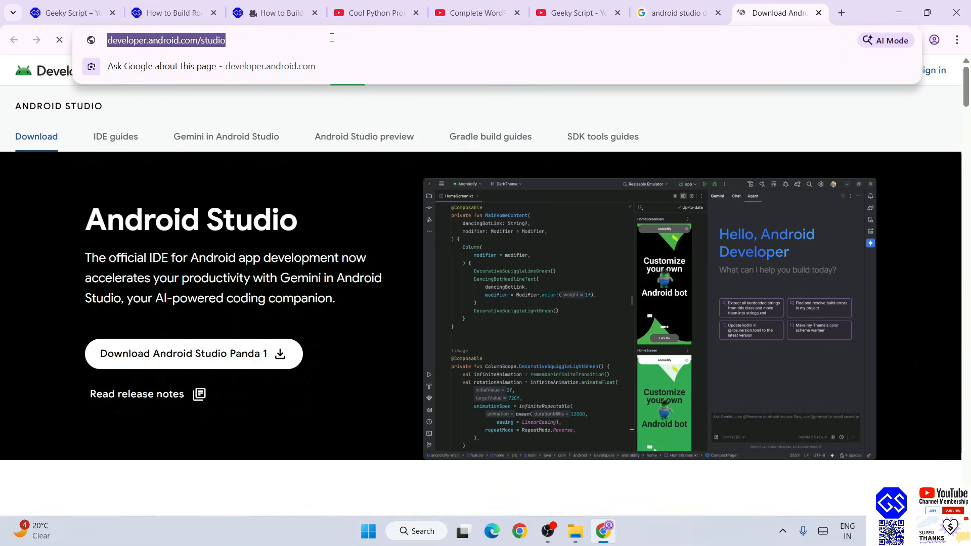
{"action": "left_click", "coordinate": [351, 186]}
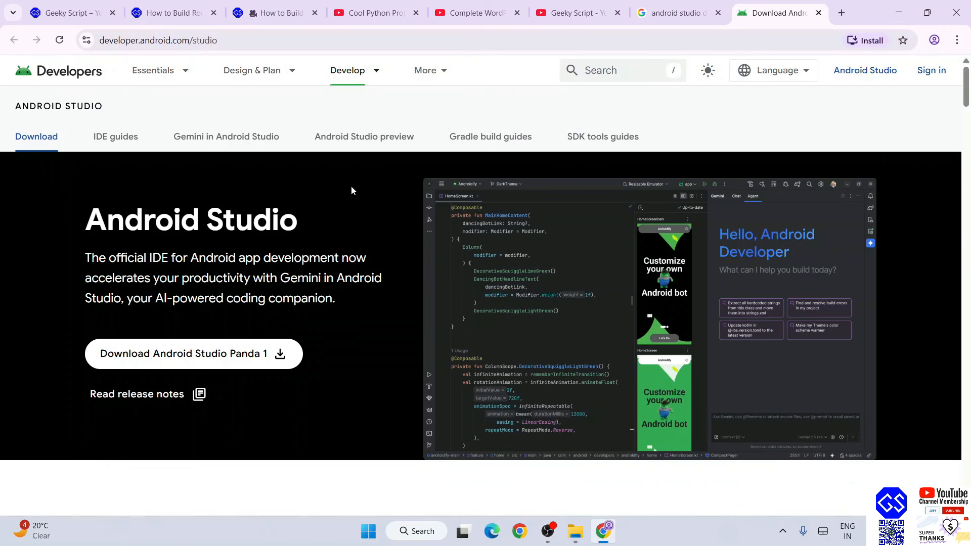
{"action": "left_click", "coordinate": [216, 365]}
{"action": "scroll", "coordinate": [452, 270], "scroll_direction": "down", "scroll_amount": 20}
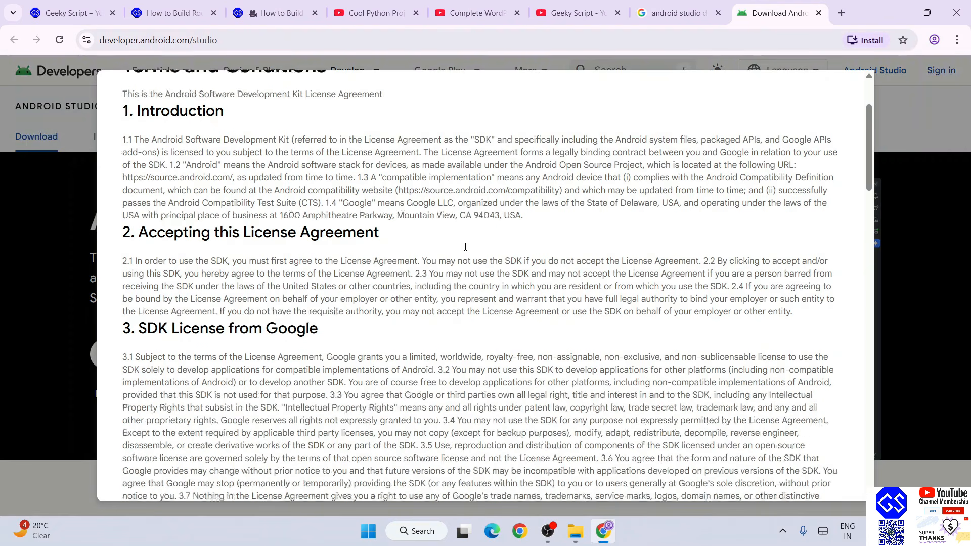
{"action": "scroll", "coordinate": [465, 253], "scroll_direction": "down", "scroll_amount": 10}
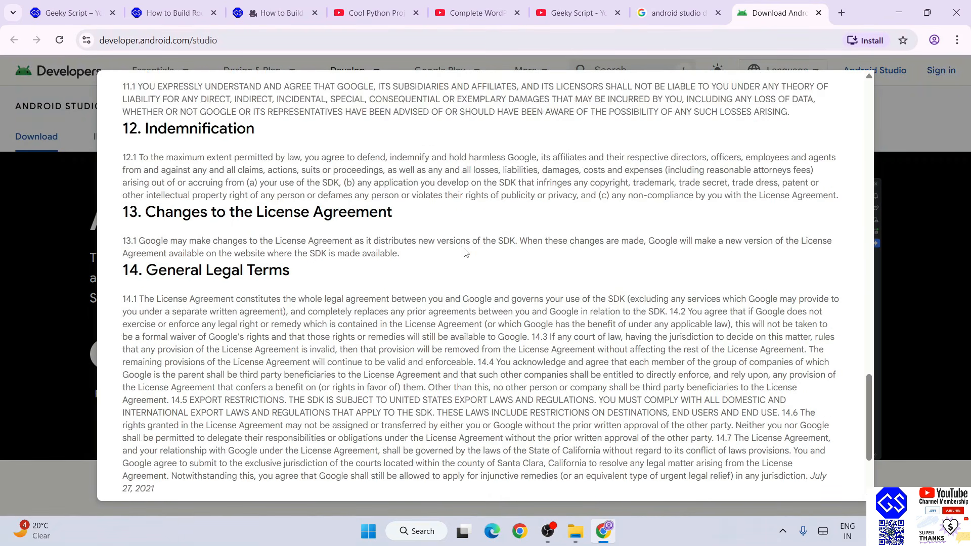
{"action": "left_click", "coordinate": [162, 394]}
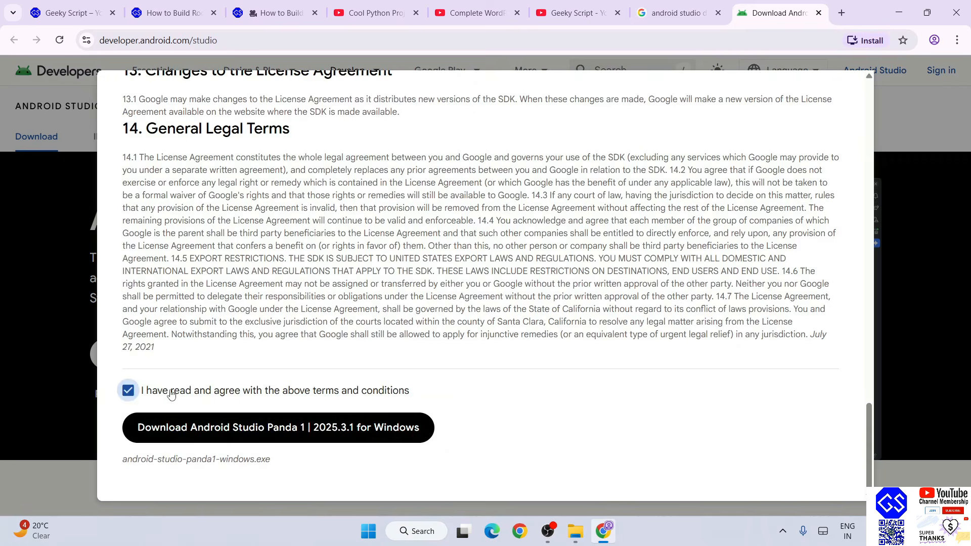
Start the installer download, cancel it, and minimise Chrome
{"action": "left_click", "coordinate": [300, 430]}
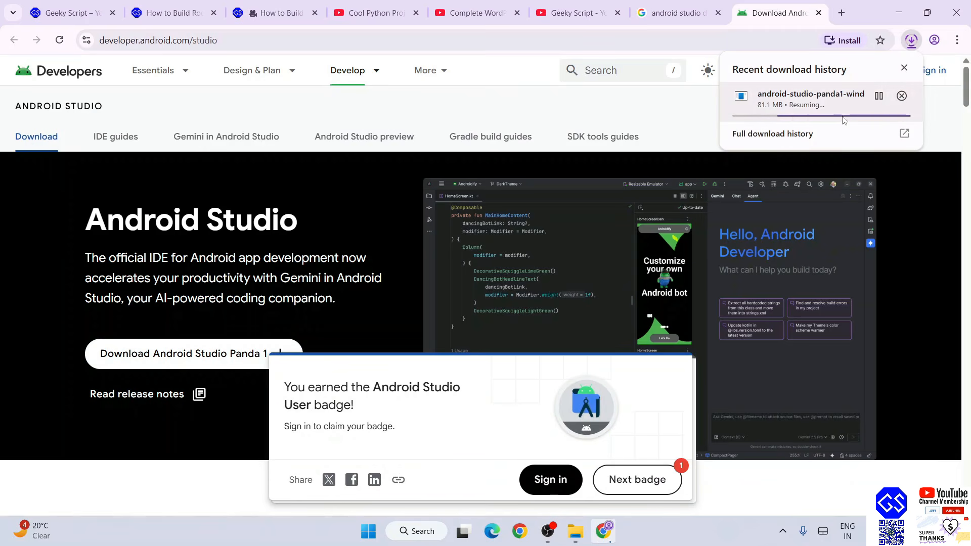
{"action": "left_click", "coordinate": [903, 96]}
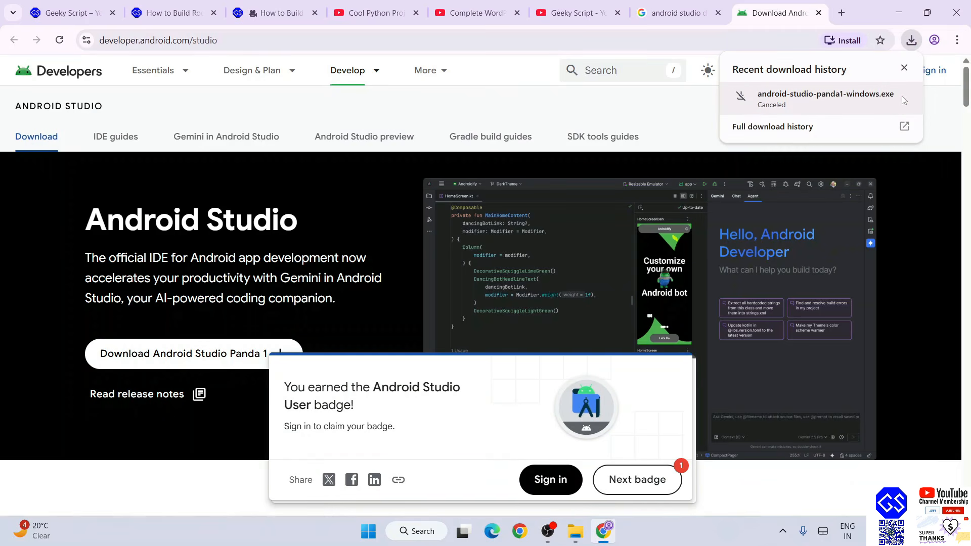
{"action": "left_click", "coordinate": [902, 15]}
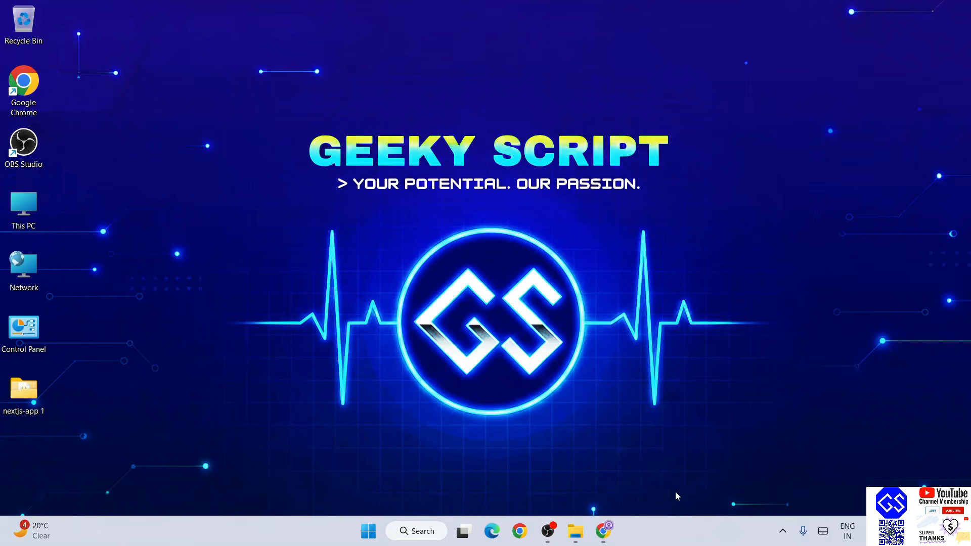
Run android-studio-panda1-windows.exe from the Downloads\Sotware folder
{"action": "left_click", "coordinate": [576, 532]}
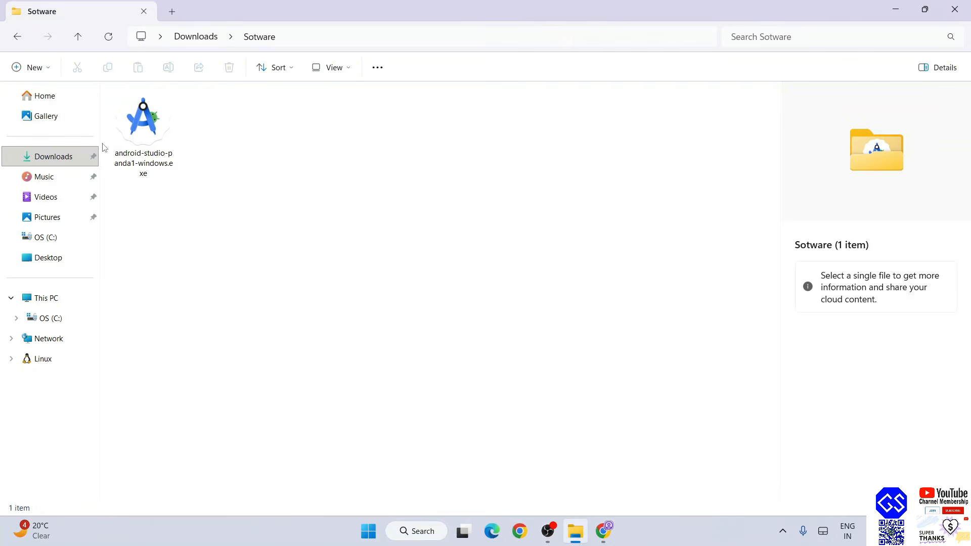
{"action": "left_click", "coordinate": [154, 136]}
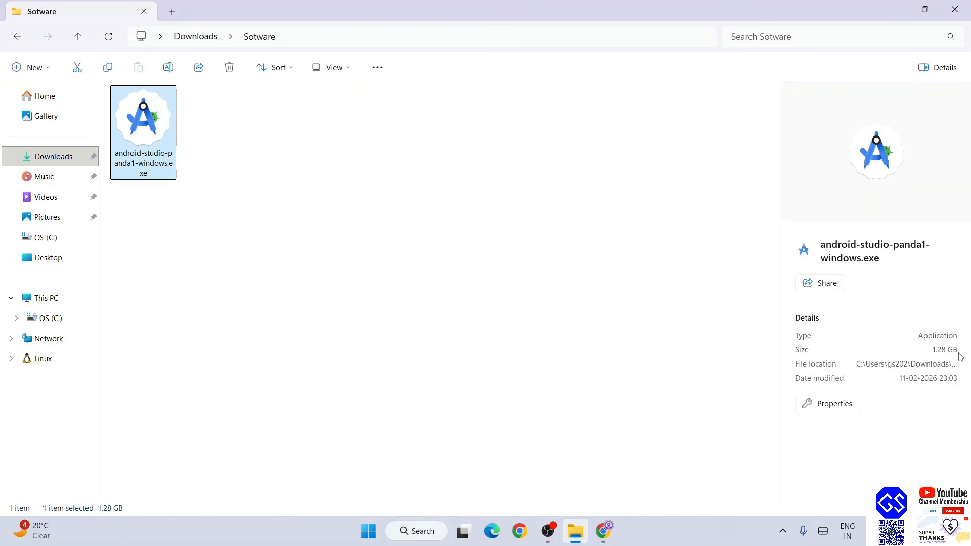
{"action": "double_click", "coordinate": [162, 132]}
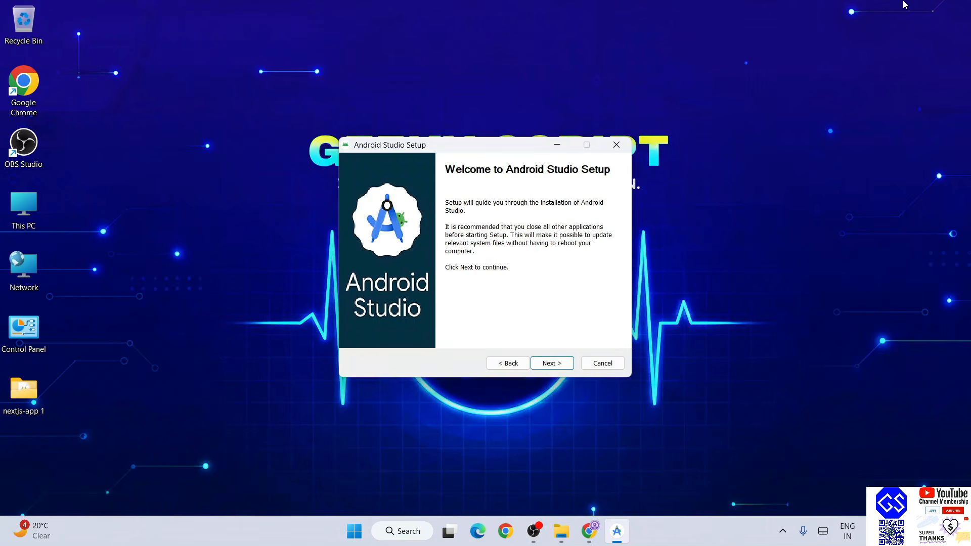
Go past the welcome page and deselect the Android Virtual Device component
{"action": "left_click", "coordinate": [542, 362]}
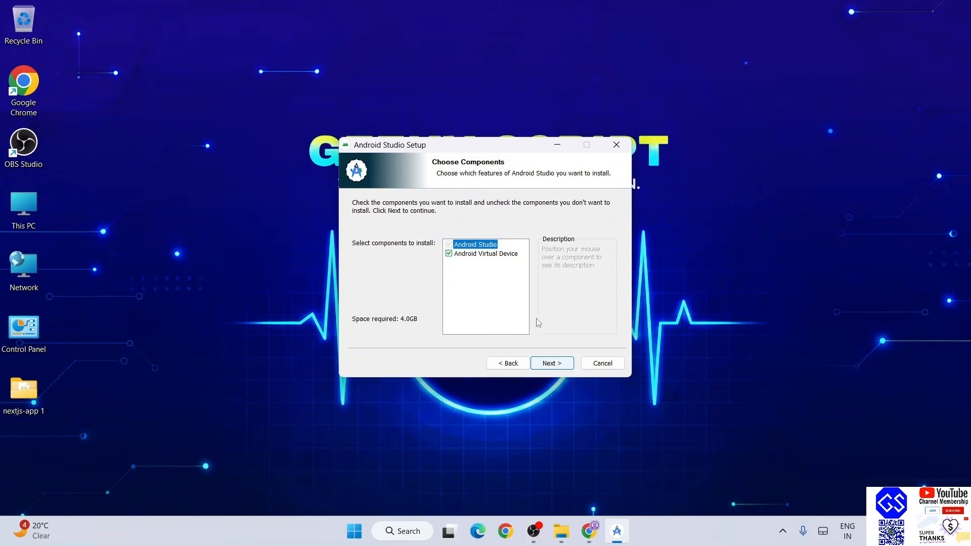
{"action": "mouse_move", "coordinate": [471, 261]}
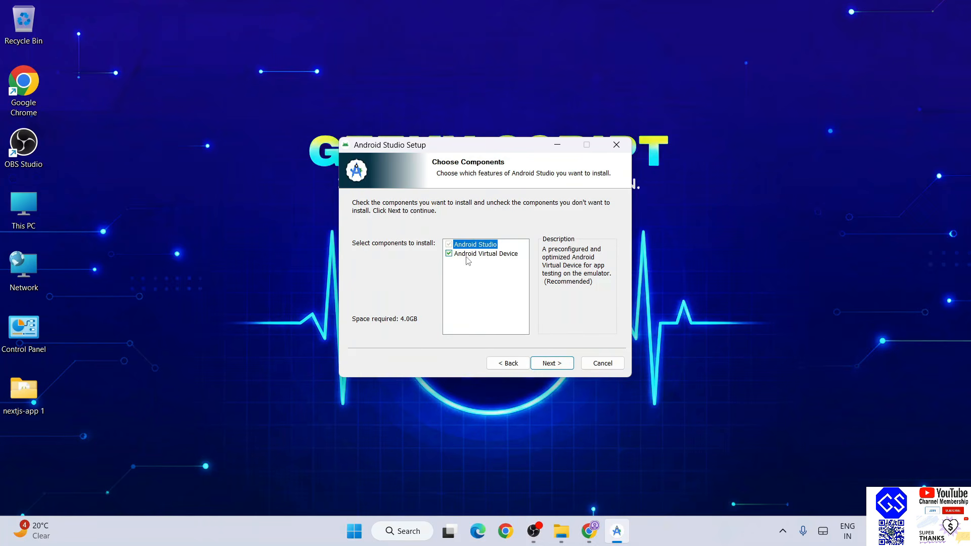
{"action": "left_click", "coordinate": [488, 256]}
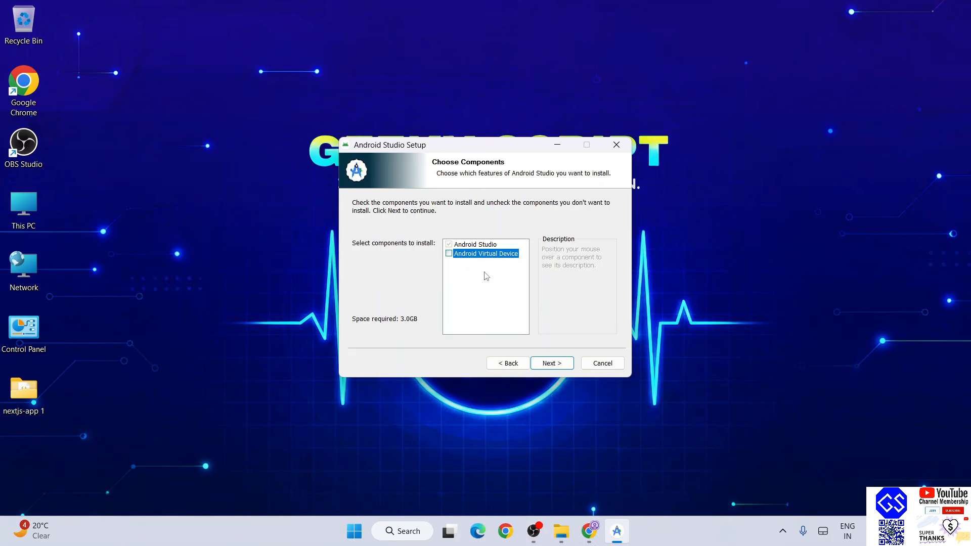
{"action": "left_click", "coordinate": [563, 364]}
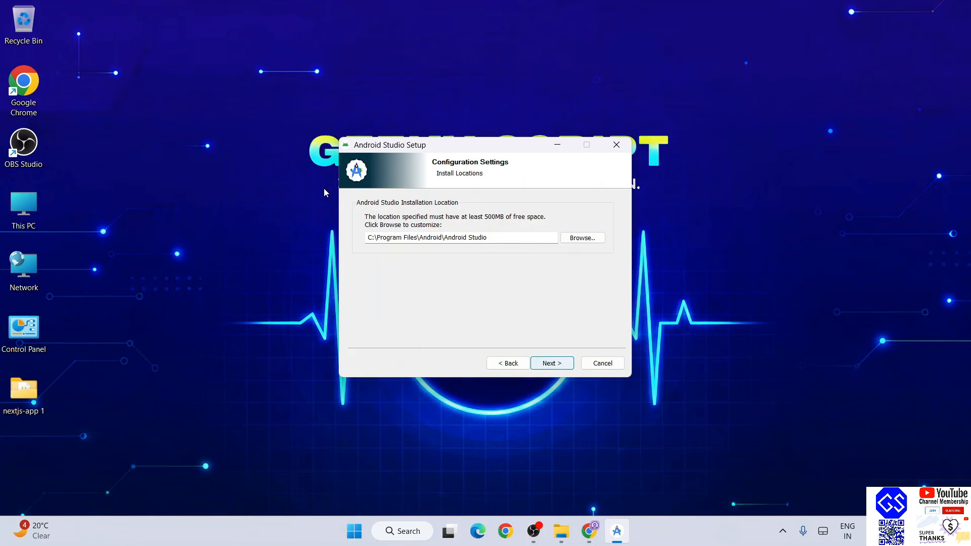
Install to C:\Program Files\Android\Android Studio and finish setup
{"action": "left_click", "coordinate": [562, 364]}
{"action": "left_click", "coordinate": [562, 364]}
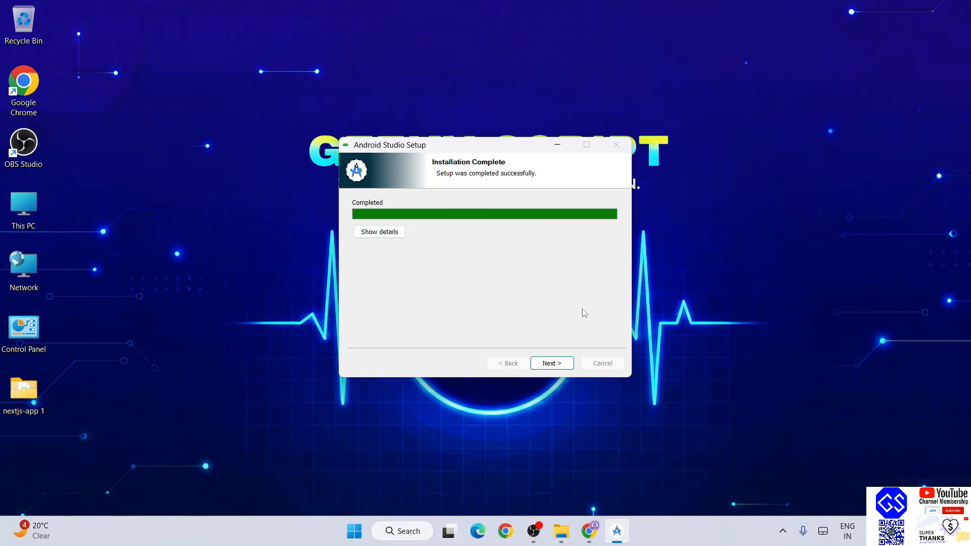
{"action": "left_click", "coordinate": [566, 363]}
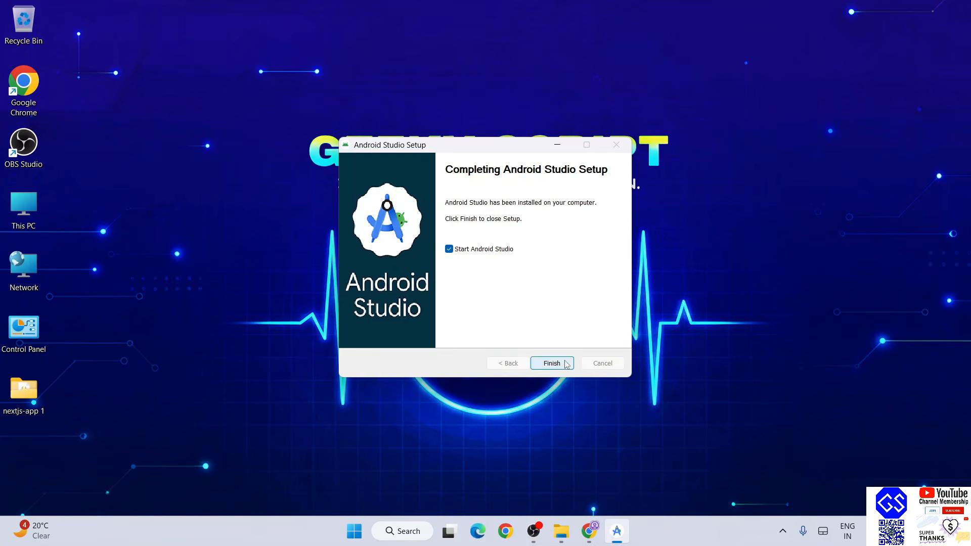
{"action": "left_click", "coordinate": [552, 363]}
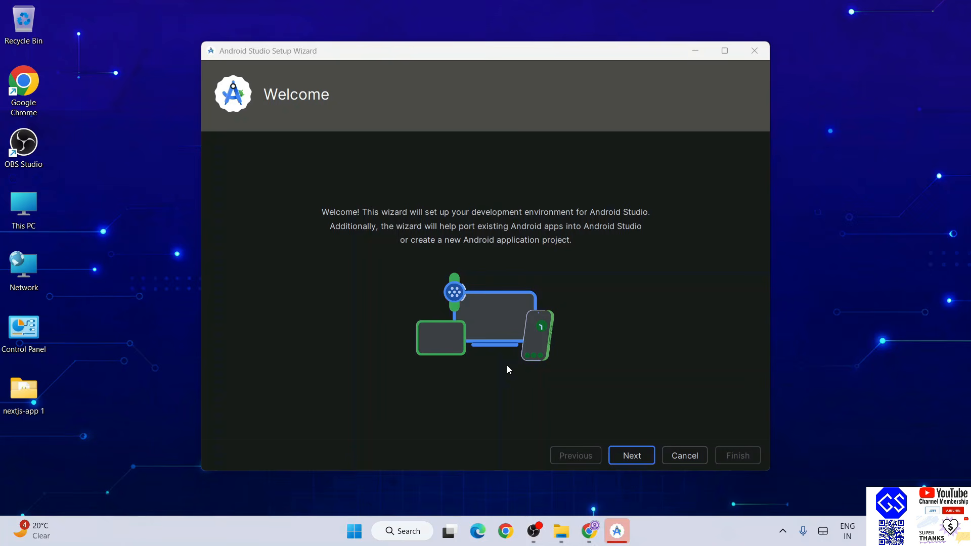
Choose Custom setup and exclude the Android Virtual Device and emulator hypervisor driver
{"action": "left_click", "coordinate": [641, 455]}
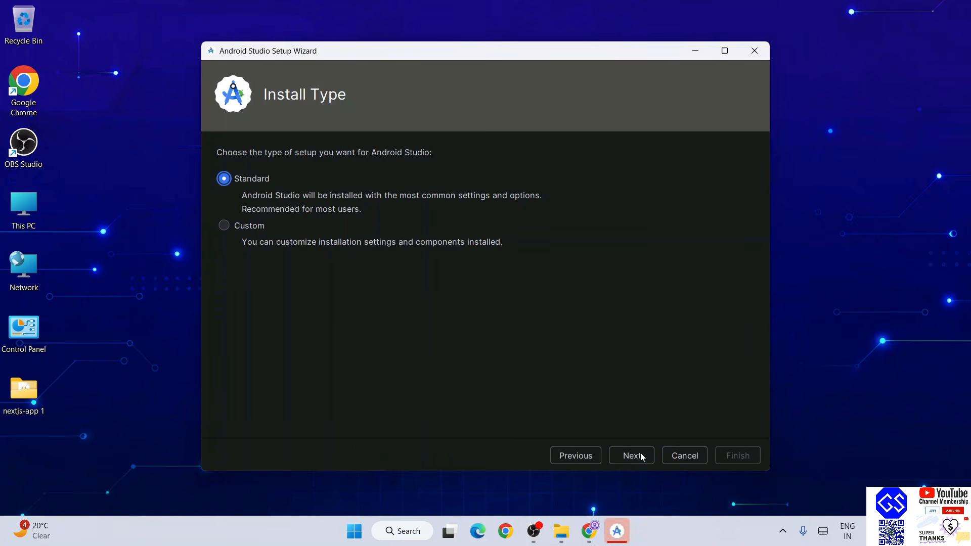
{"action": "left_click", "coordinate": [244, 232]}
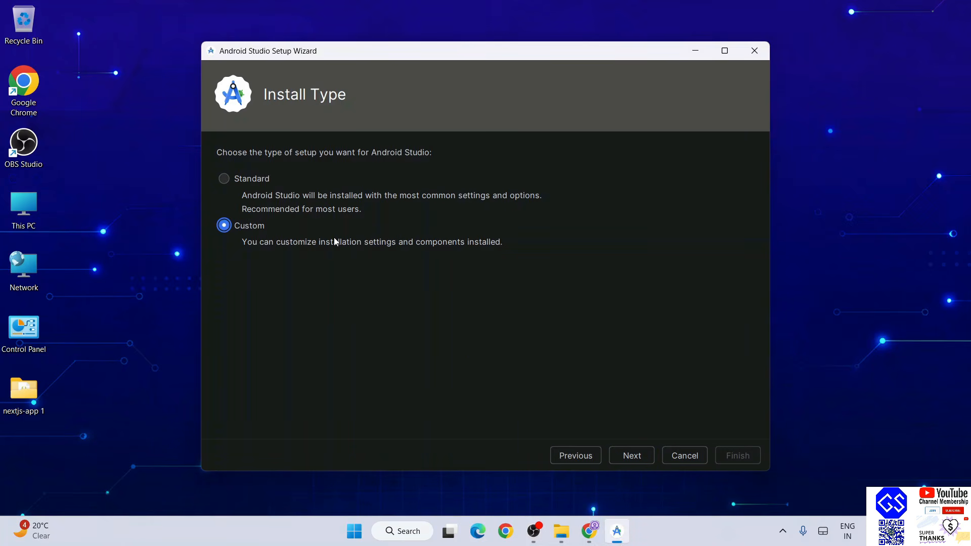
{"action": "left_click", "coordinate": [632, 455]}
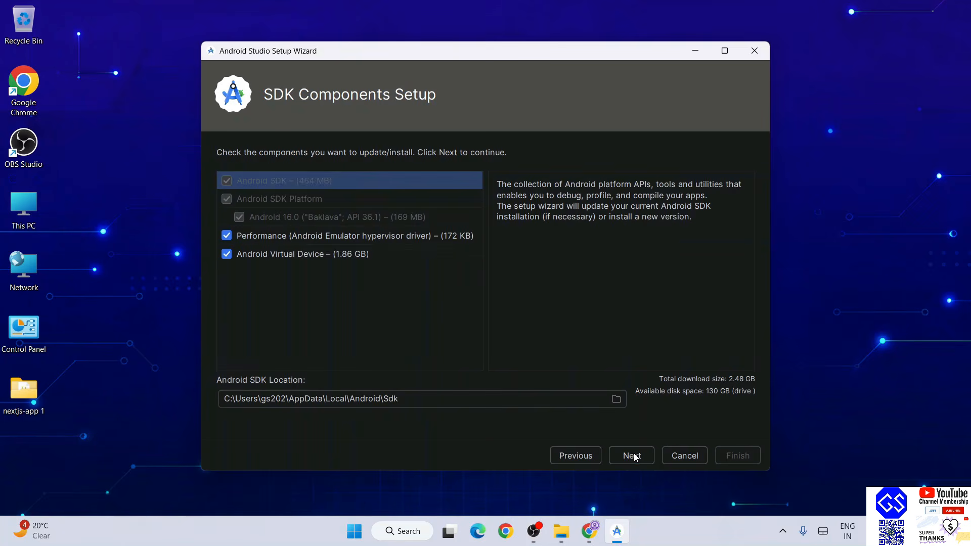
{"action": "left_click", "coordinate": [309, 260]}
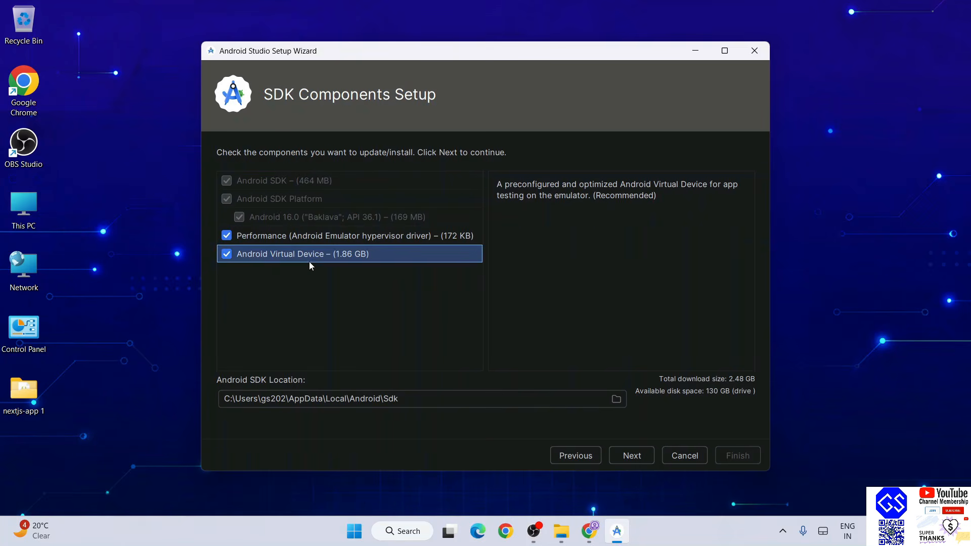
{"action": "left_click", "coordinate": [227, 254]}
{"action": "left_click", "coordinate": [227, 240]}
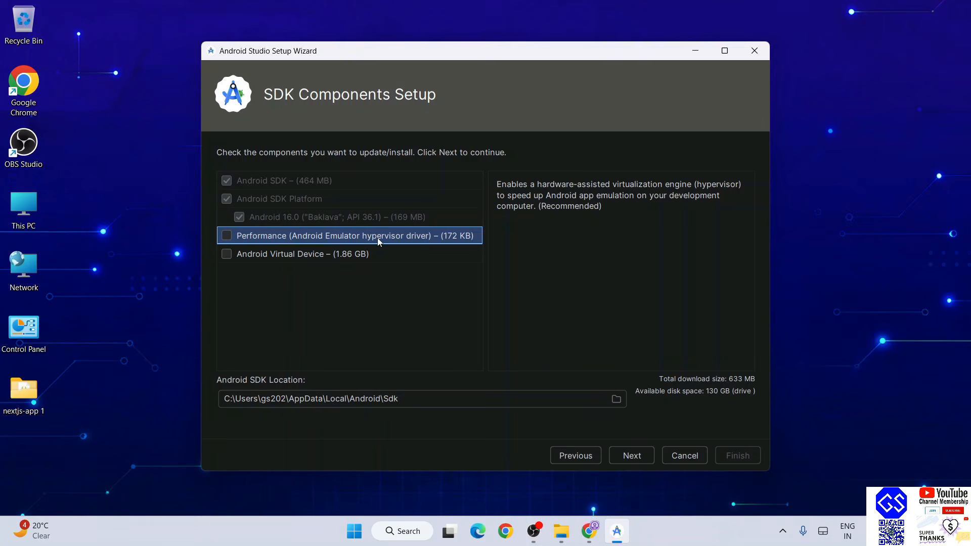
{"action": "left_click", "coordinate": [637, 457]}
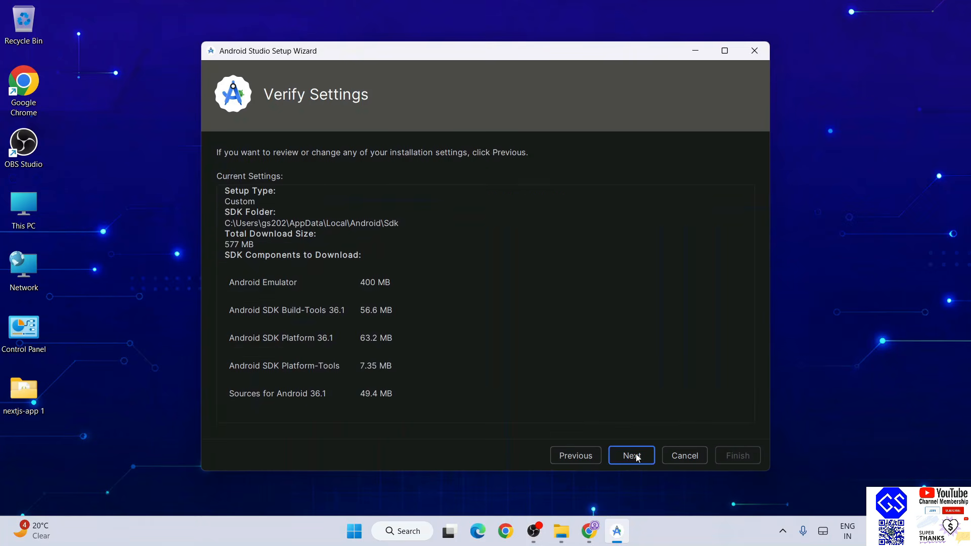
Accept the SDK license, download the SDK components, and finish the wizard
{"action": "left_click", "coordinate": [636, 456]}
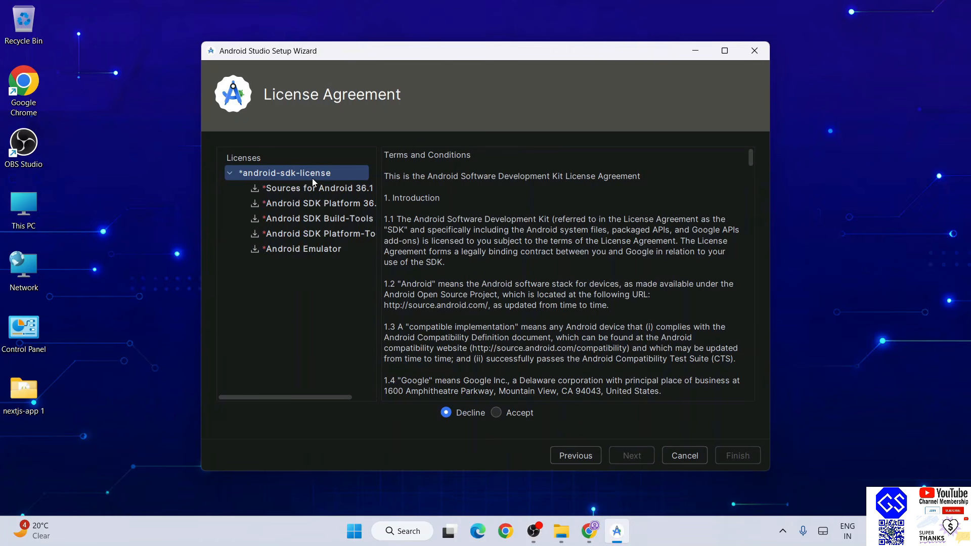
{"action": "left_click", "coordinate": [499, 411]}
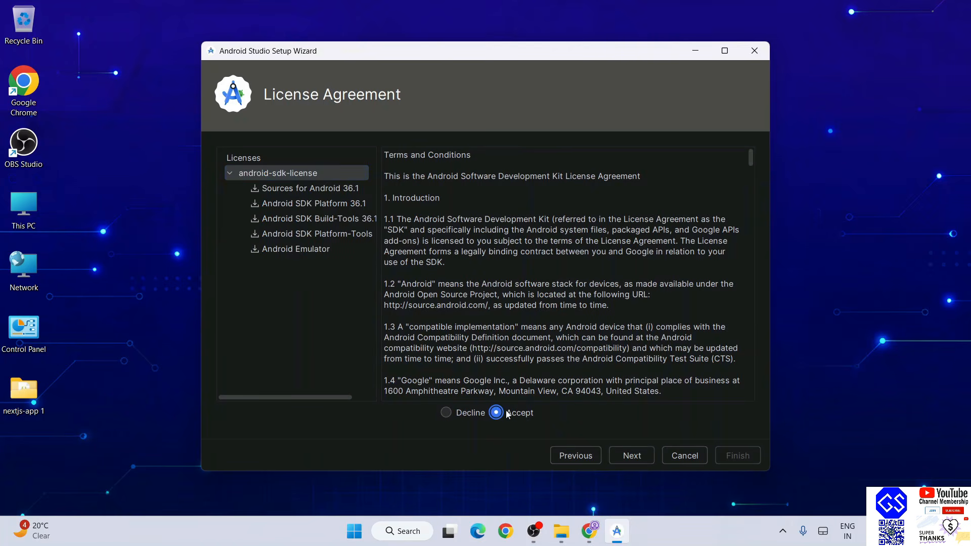
{"action": "left_click", "coordinate": [631, 456]}
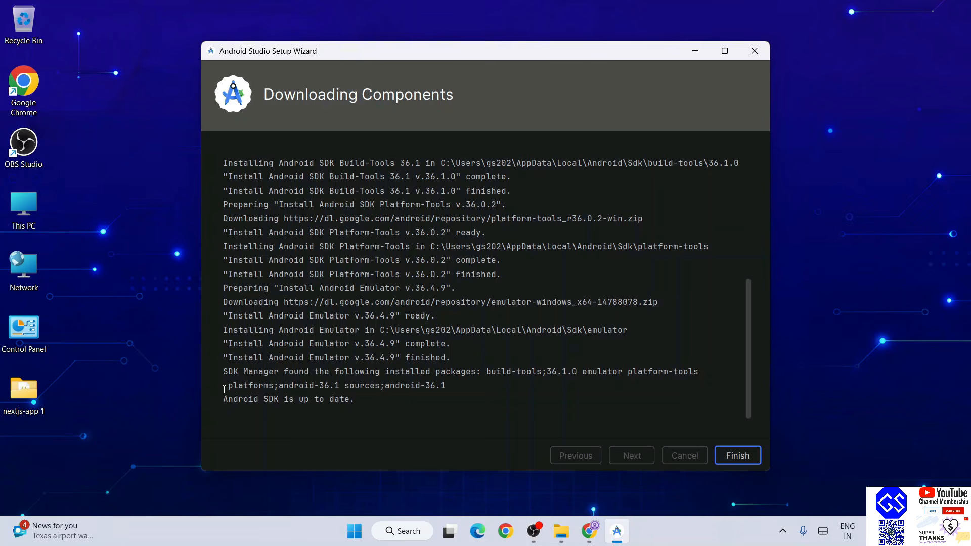
{"action": "left_click_drag", "start_coordinate": [219, 403], "coordinate": [398, 403]}
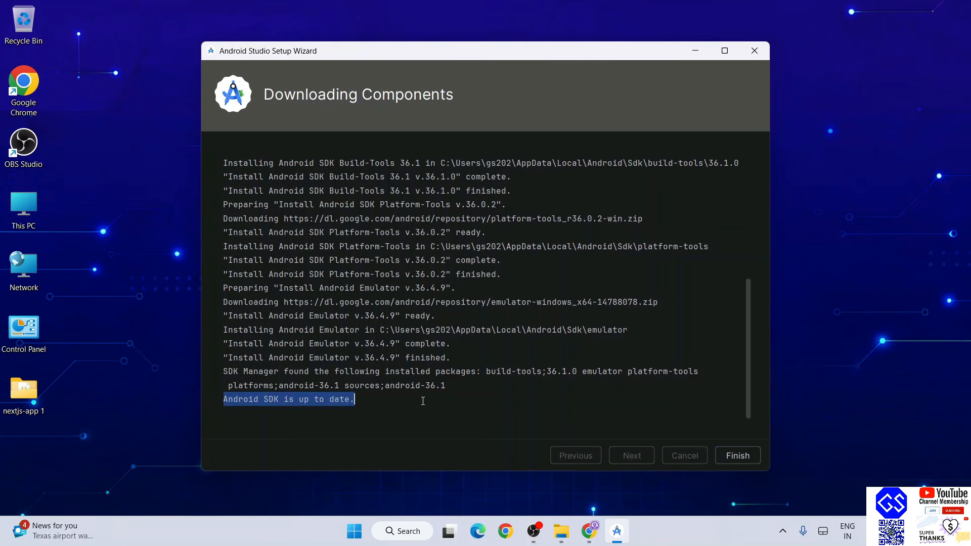
{"action": "left_click", "coordinate": [412, 404]}
{"action": "left_click", "coordinate": [724, 453]}
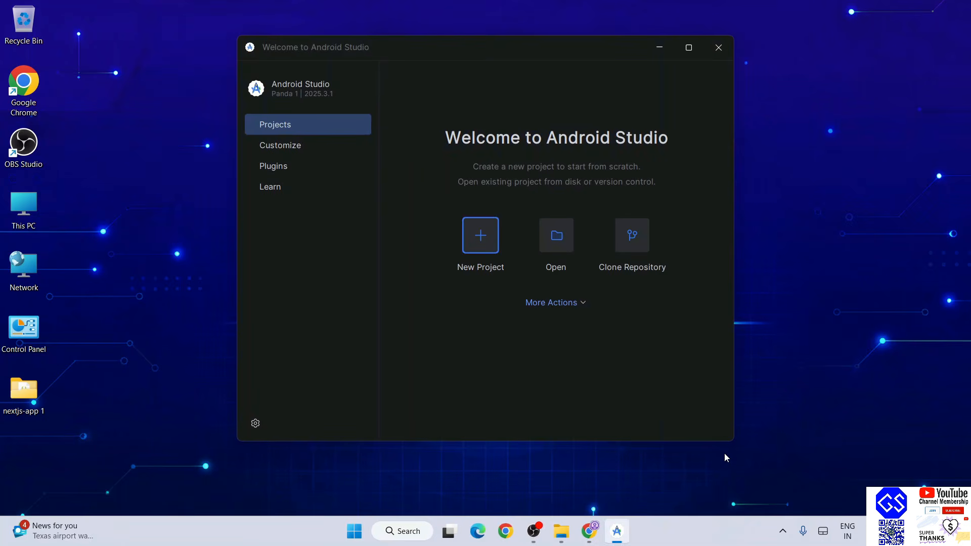
Maximize the Welcome window and start a new Empty Activity project
{"action": "left_click", "coordinate": [699, 48]}
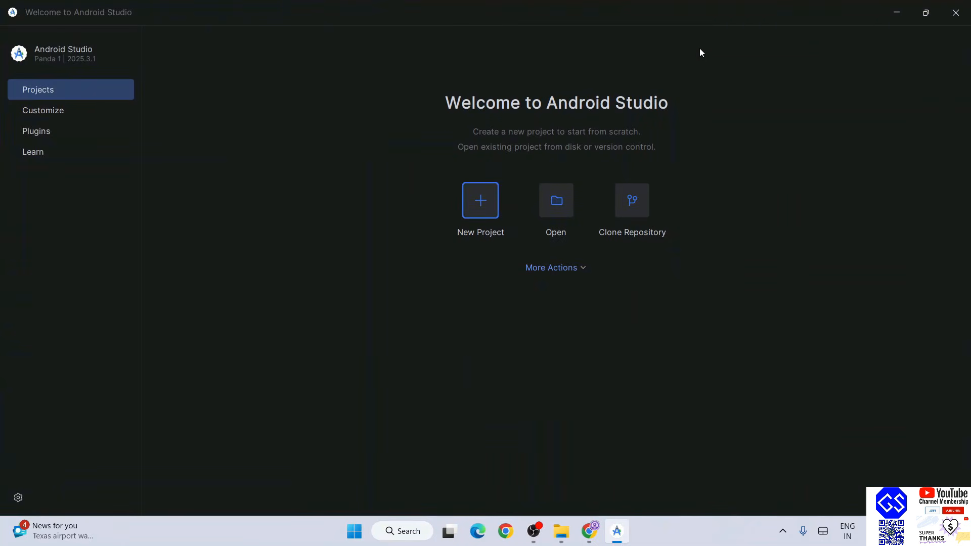
{"action": "left_click", "coordinate": [480, 203]}
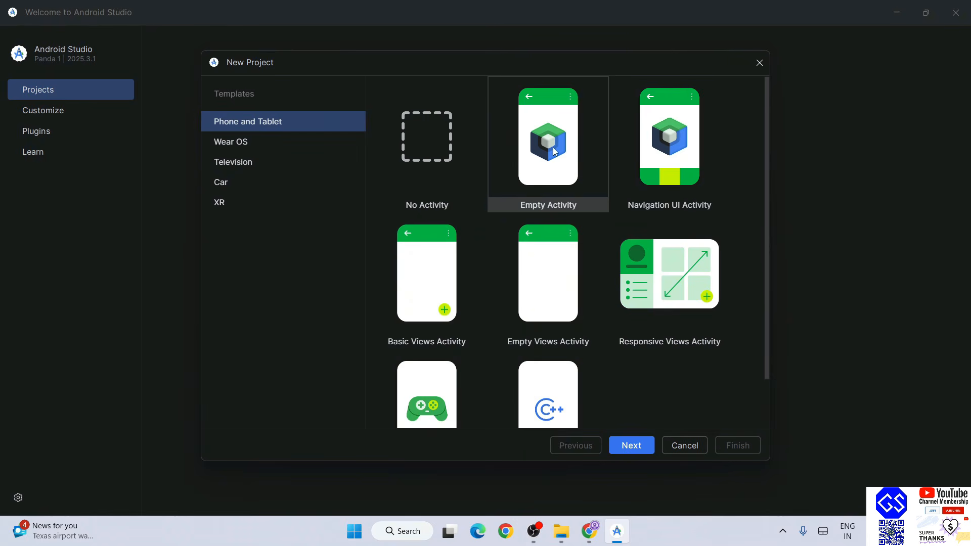
{"action": "left_click", "coordinate": [646, 447]}
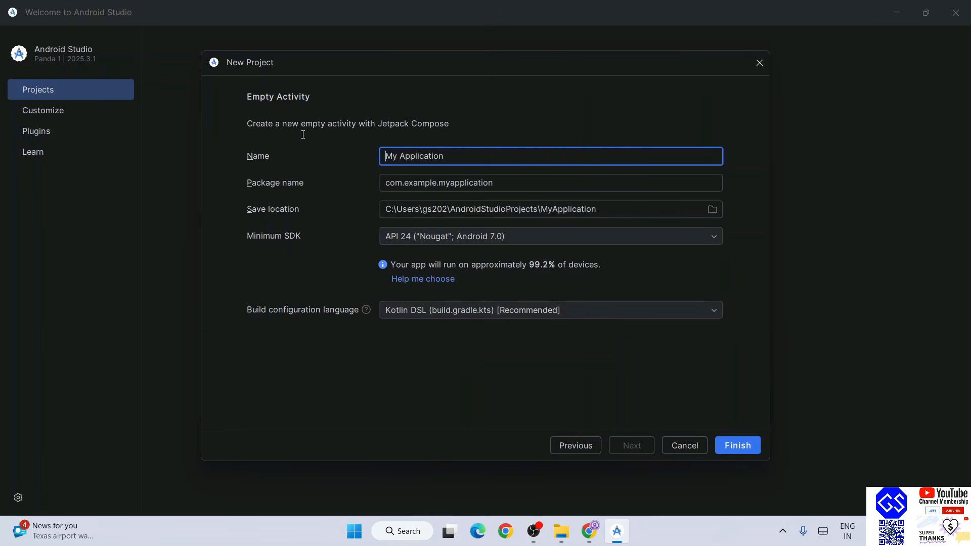
Name it WelcomeToAndroid with minimum SDK API 28 (Pie) and Kotlin DSL, then create it
{"action": "triple_click", "coordinate": [516, 164]}
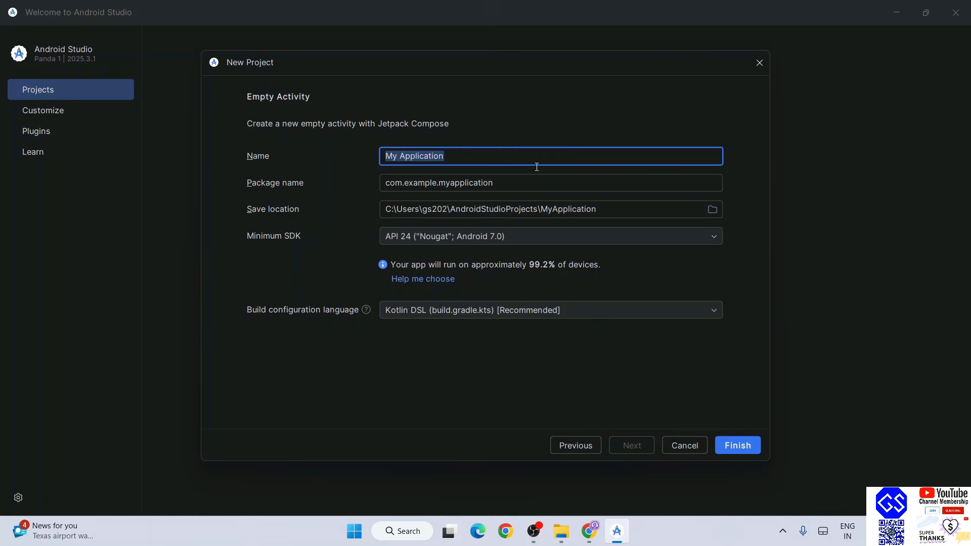
{"action": "type", "text": "WelcomeToAndroid"}
{"action": "key", "text": "Tab"}
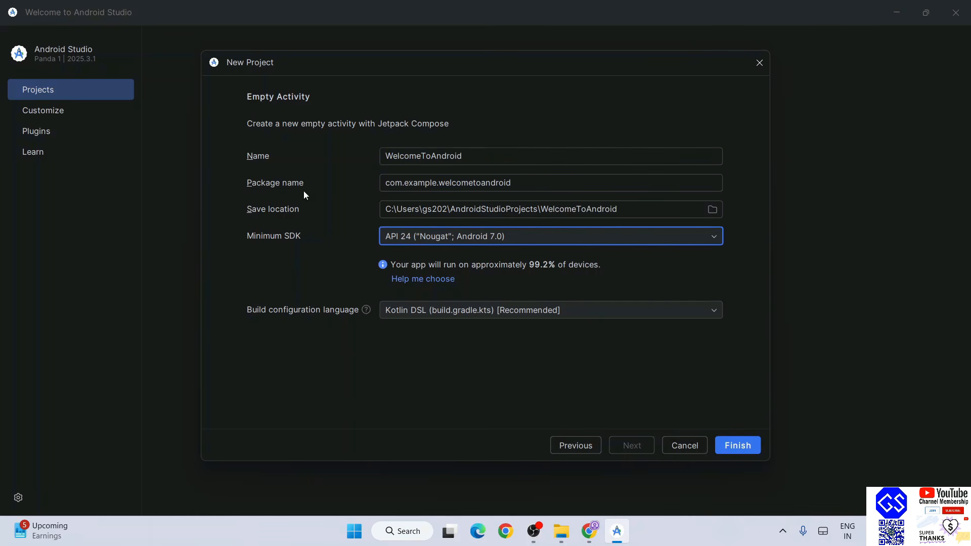
{"action": "left_click", "coordinate": [511, 234]}
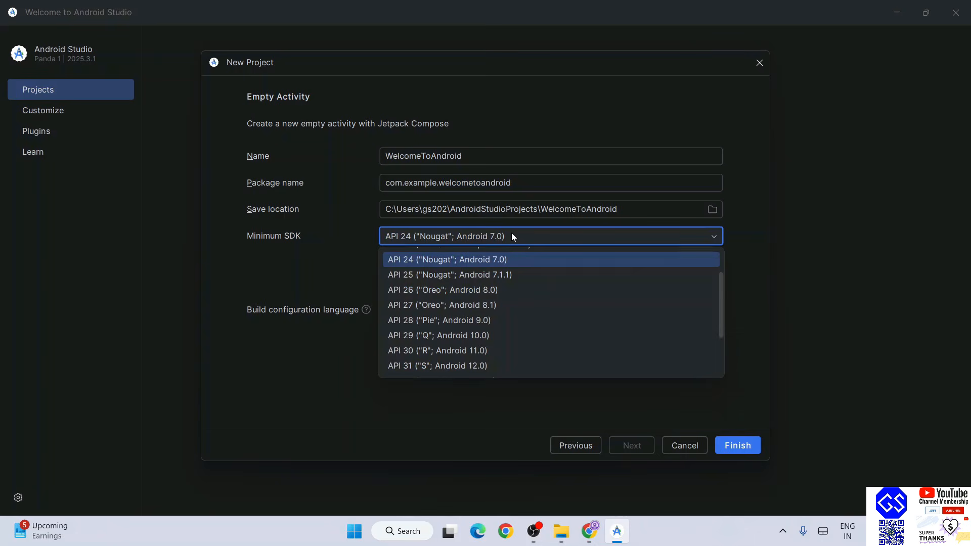
{"action": "left_click", "coordinate": [486, 323]}
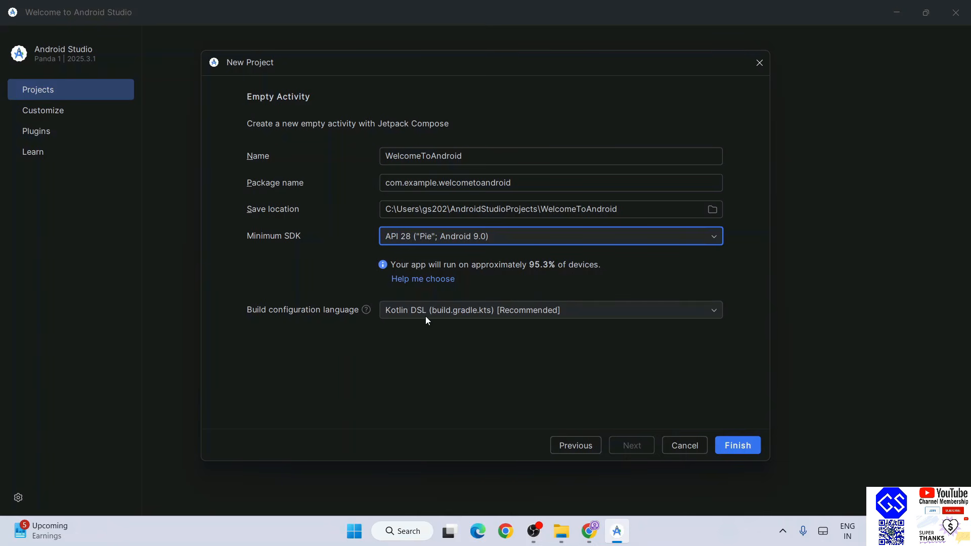
{"action": "left_click", "coordinate": [478, 311]}
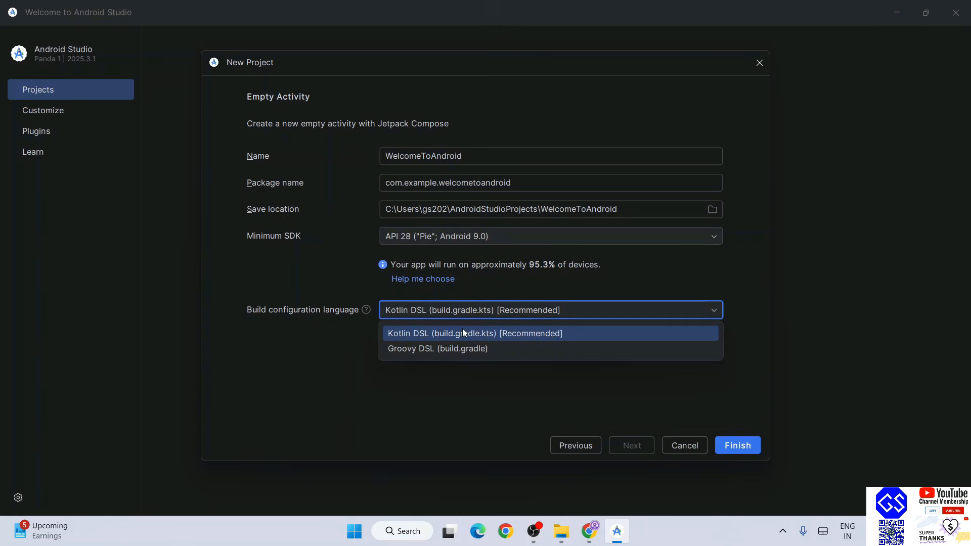
{"action": "left_click", "coordinate": [621, 286]}
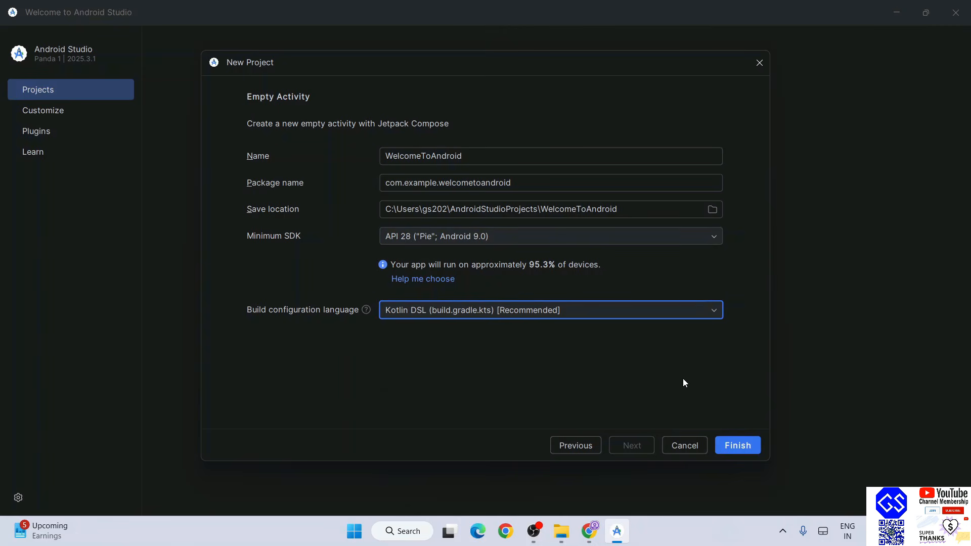
{"action": "left_click", "coordinate": [735, 446]}
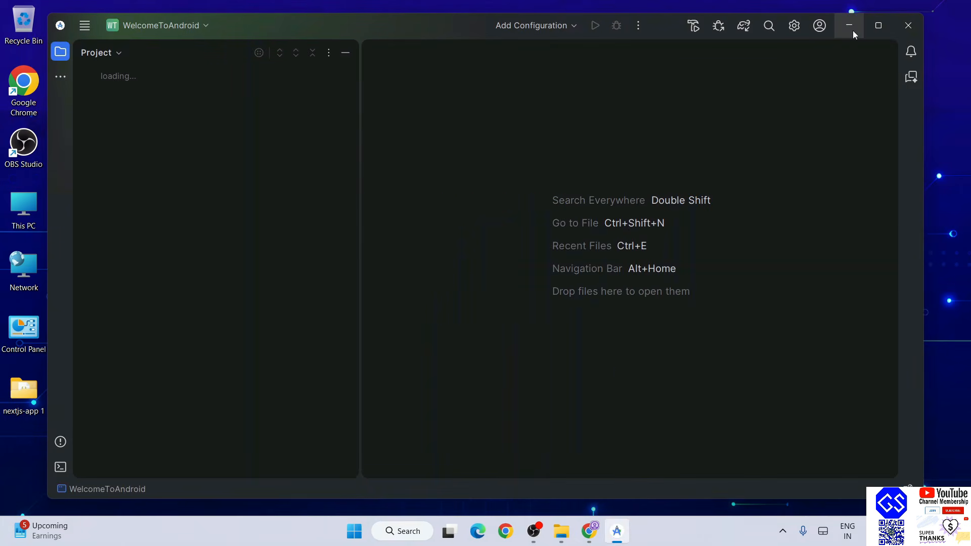
Maximize the project window and watch Background Tasks until the Gradle sync completes
{"action": "left_click", "coordinate": [878, 25]}
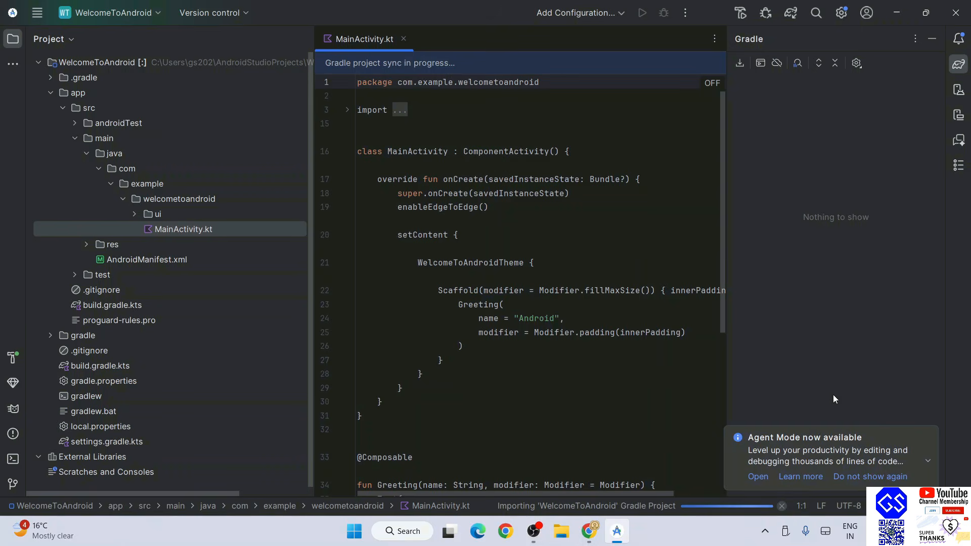
{"action": "left_click", "coordinate": [646, 509]}
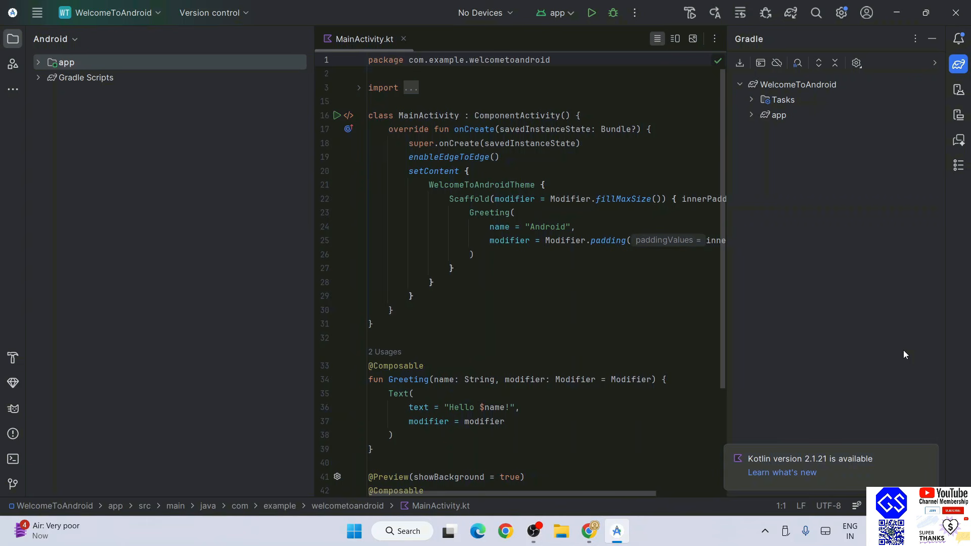
Locate MainActivity.kt under com.example.welcometoandroid, then open the No Devices selector menu
{"action": "left_click", "coordinate": [38, 62]}
{"action": "left_click", "coordinate": [50, 92]}
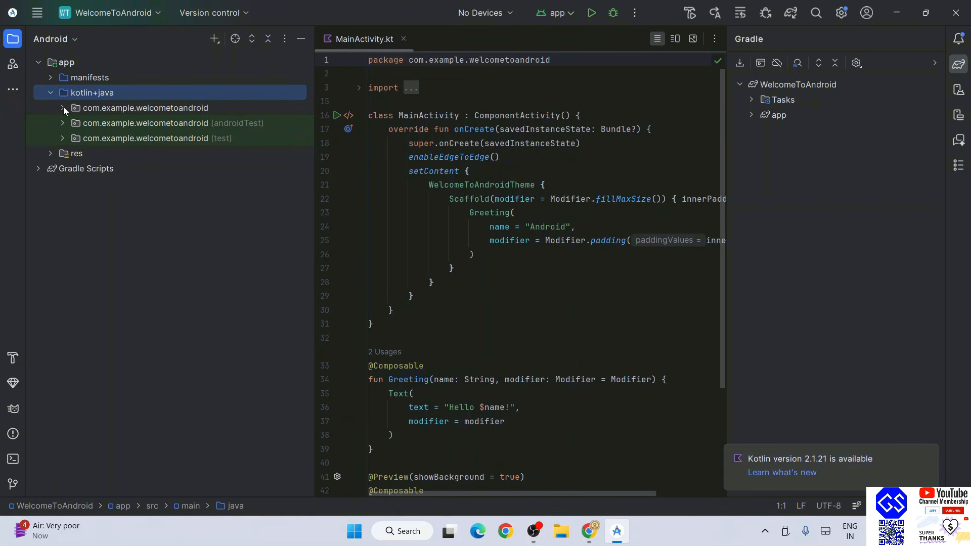
{"action": "left_click", "coordinate": [63, 108]}
{"action": "left_click", "coordinate": [119, 138]}
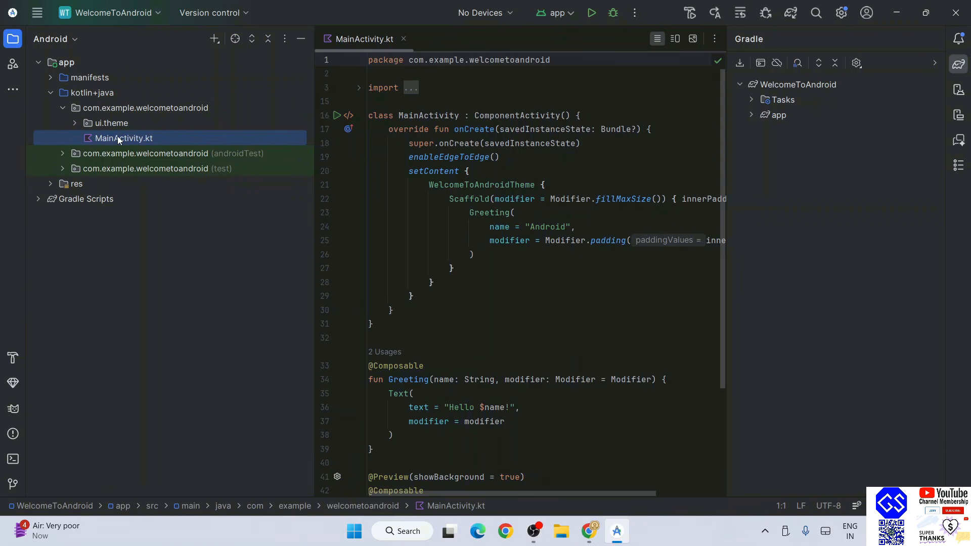
{"action": "scroll", "coordinate": [442, 238], "scroll_direction": "down", "scroll_amount": 4}
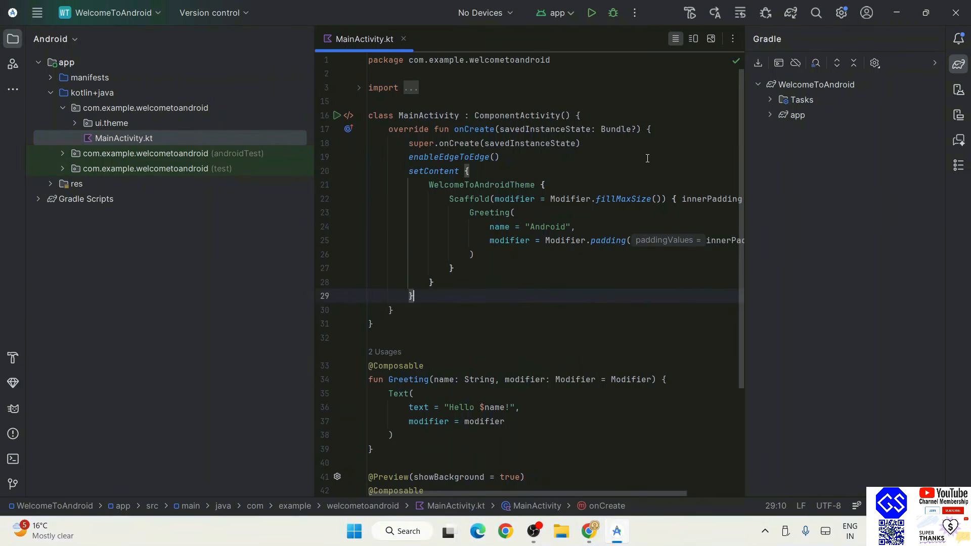
{"action": "scroll", "coordinate": [630, 242], "scroll_direction": "down", "scroll_amount": 4}
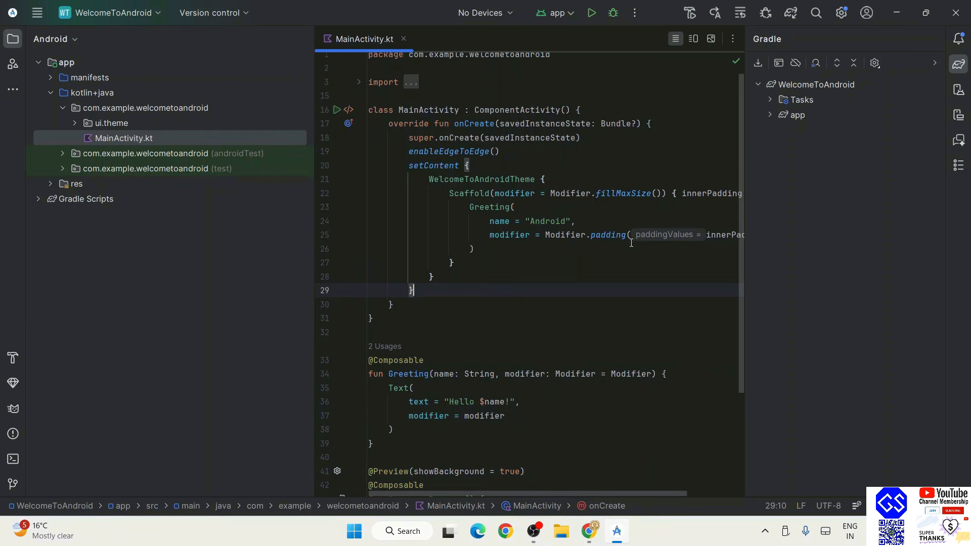
{"action": "scroll", "coordinate": [618, 309], "scroll_direction": "up", "scroll_amount": 4}
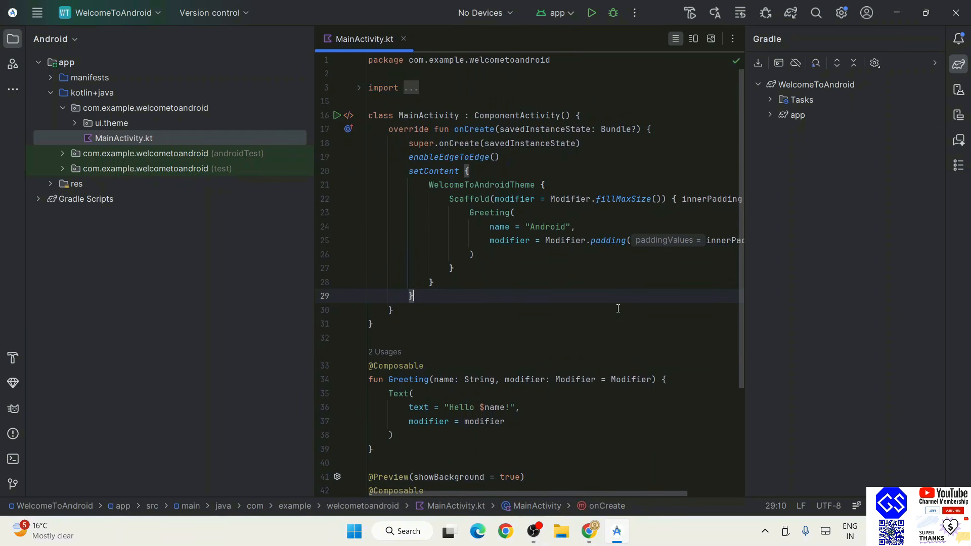
{"action": "left_click", "coordinate": [489, 16]}
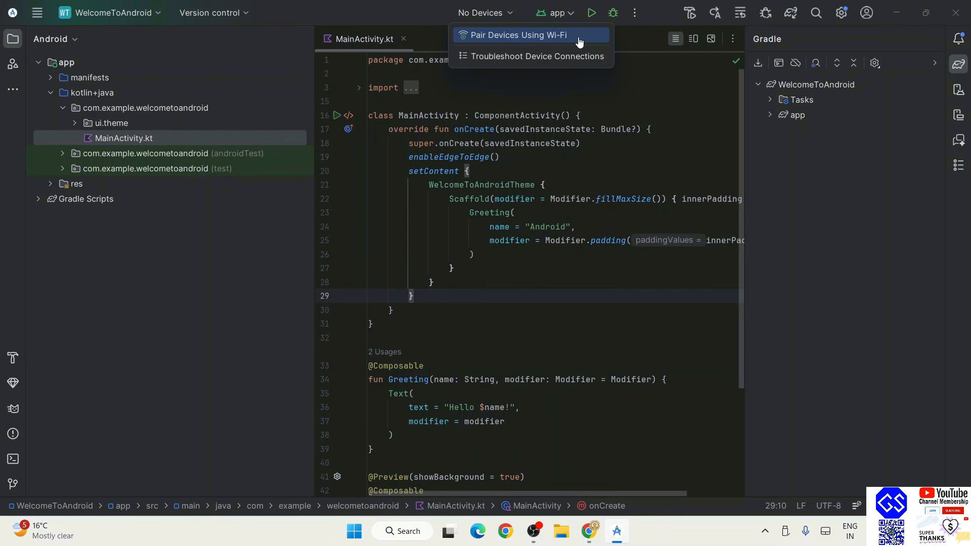
Pair the Infinix X6838 over Wi-Fi by QR code and close the pairing dialog
{"action": "left_click", "coordinate": [525, 38]}
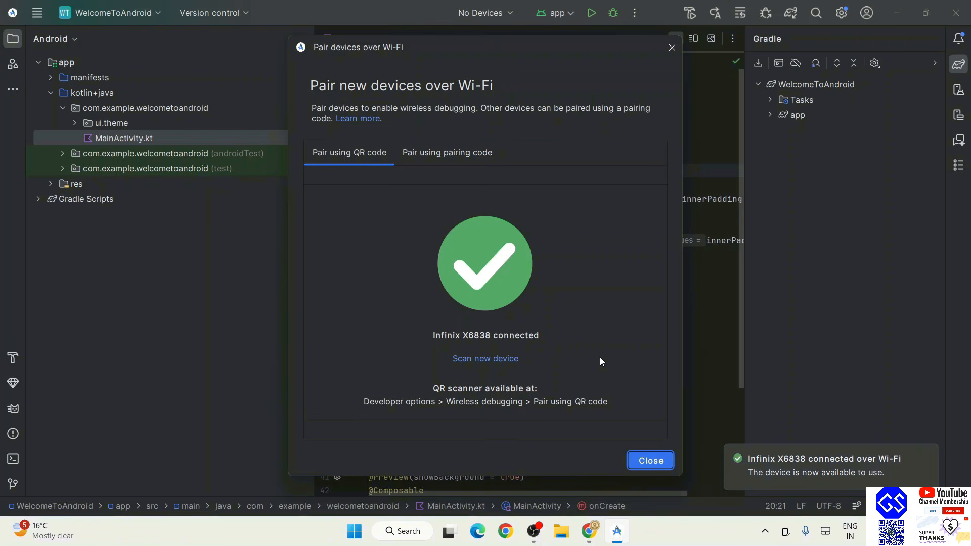
{"action": "left_click", "coordinate": [656, 455]}
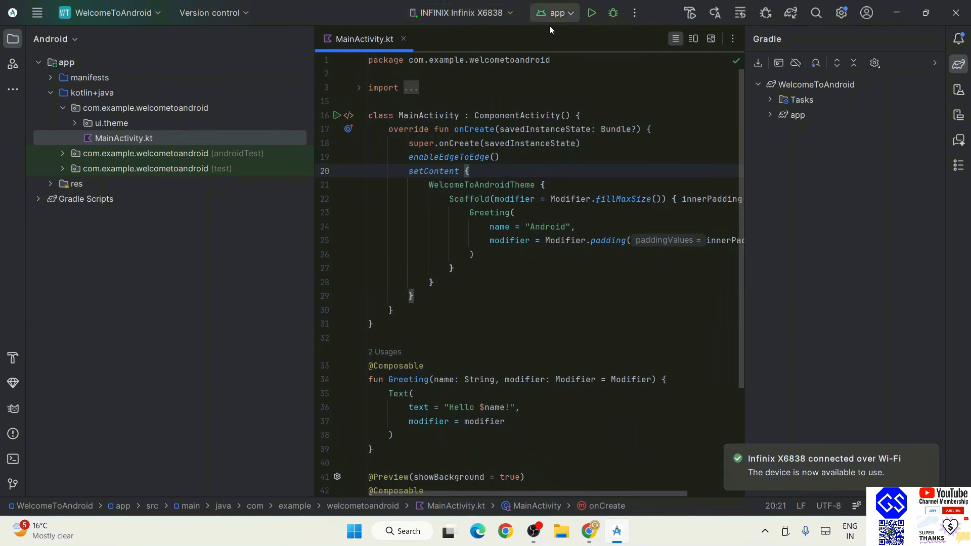
Run WelcomeToAndroid on the Infinix X6838 and select the name in the Greeting line
{"action": "left_click", "coordinate": [590, 15]}
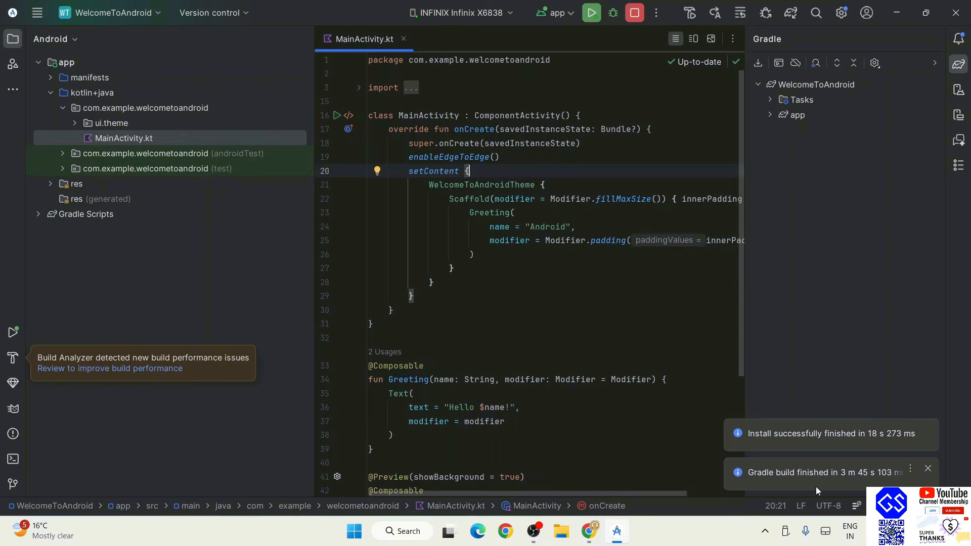
{"action": "double_click", "coordinate": [494, 407]}
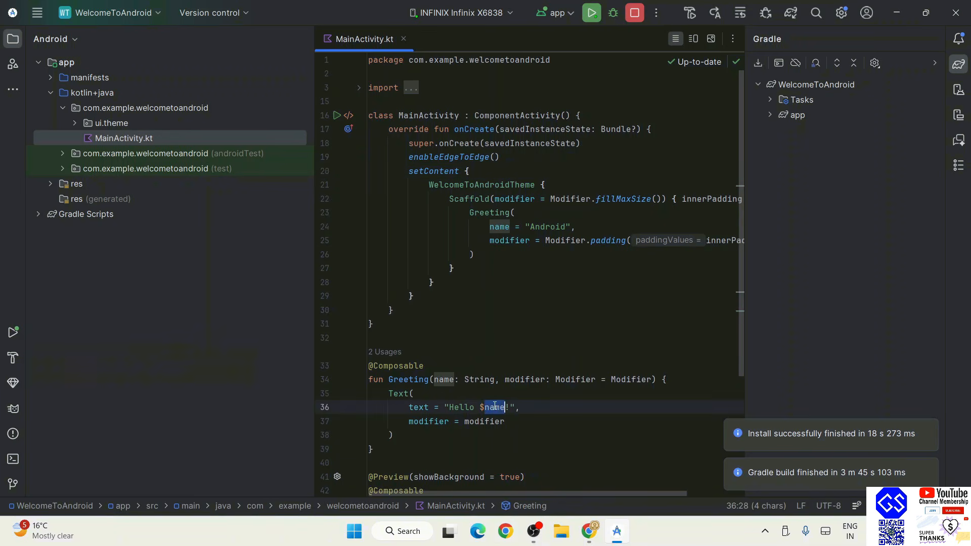
Replace "Android" with "Geeky Script Subscribers" in the Greeting call and apply changes to the phone
{"action": "double_click", "coordinate": [539, 226]}
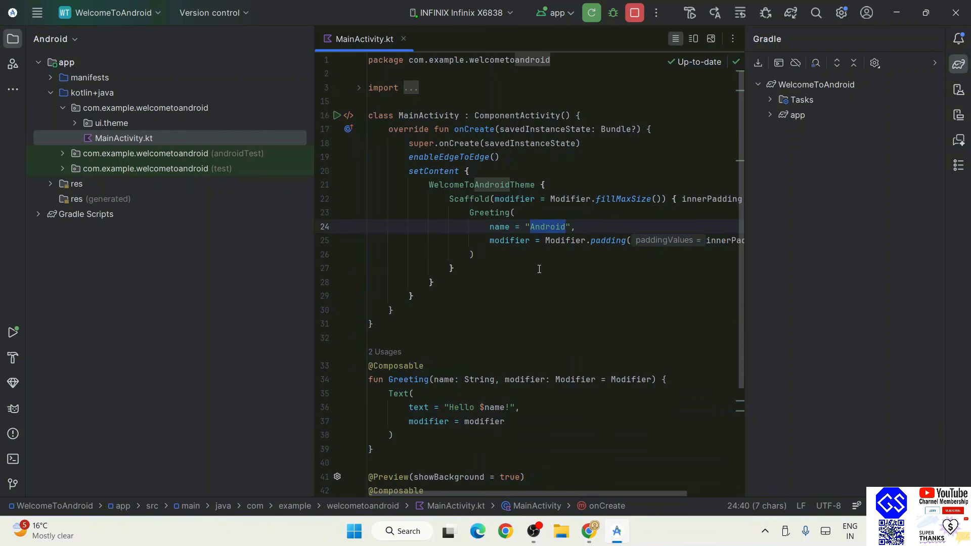
{"action": "type", "text": "Geeky Sc"}
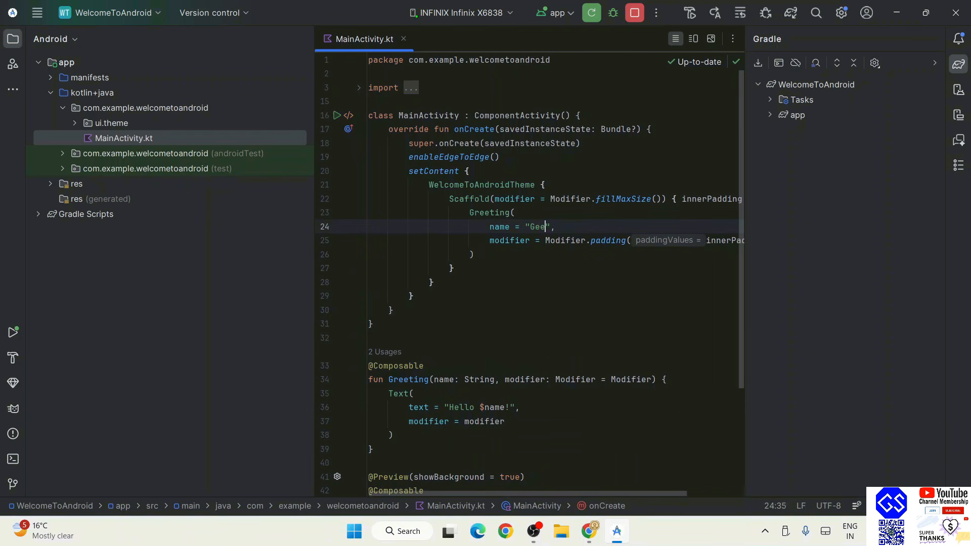
{"action": "type", "text": "ript Subscribers"}
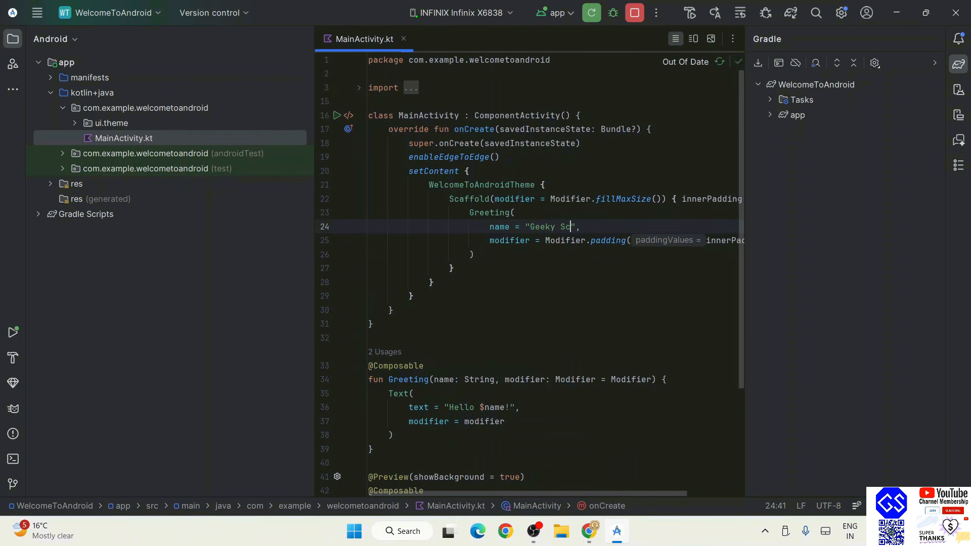
{"action": "left_click", "coordinate": [591, 13]}
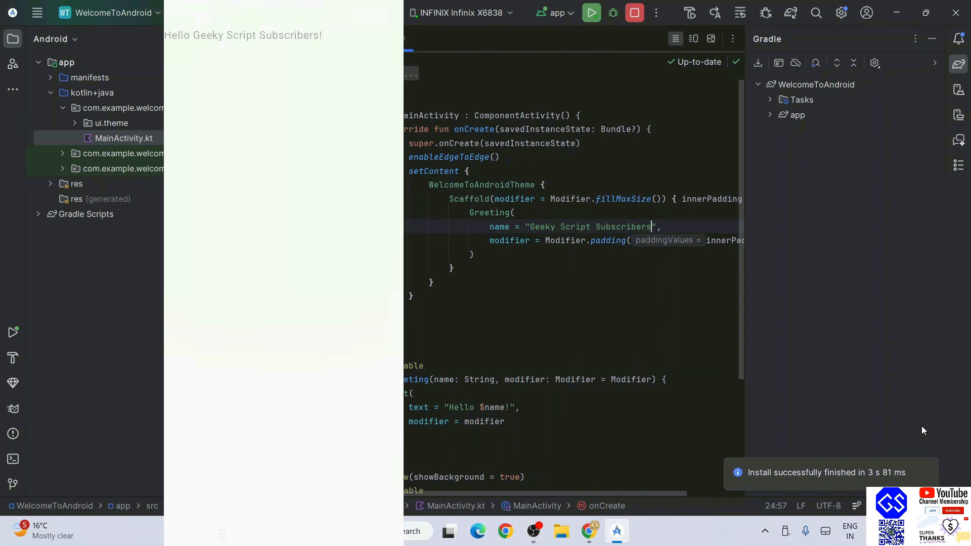
{"action": "left_click_drag", "start_coordinate": [450, 407], "coordinate": [505, 407]}
{"action": "mouse_move", "coordinate": [527, 226]}
{"action": "left_mouse_down"}
{"action": "mouse_move", "coordinate": [678, 224]}
{"action": "mouse_move", "coordinate": [520, 227]}
{"action": "left_mouse_up"}
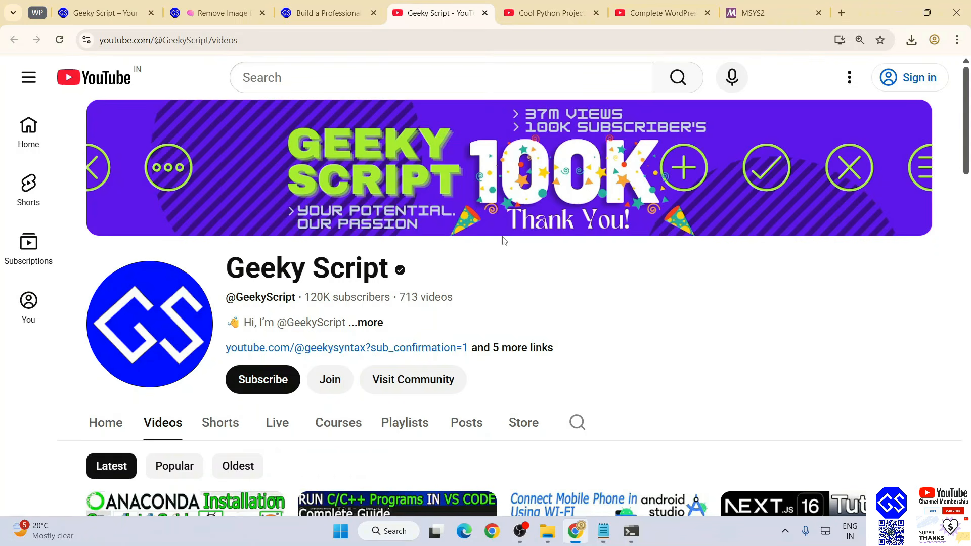
{"action": "scroll", "coordinate": [504, 241], "scroll_direction": "down", "scroll_amount": 3}
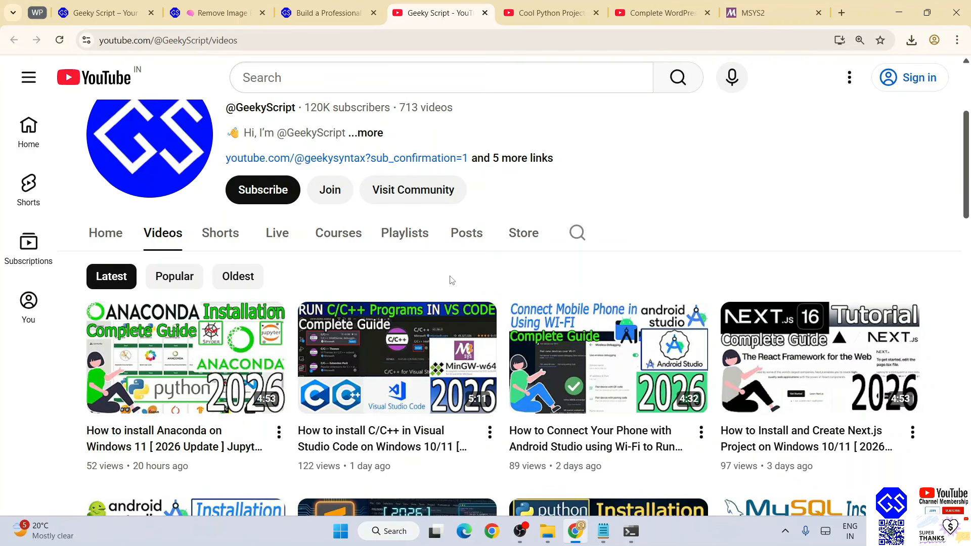
{"action": "mouse_move", "coordinate": [413, 396]}
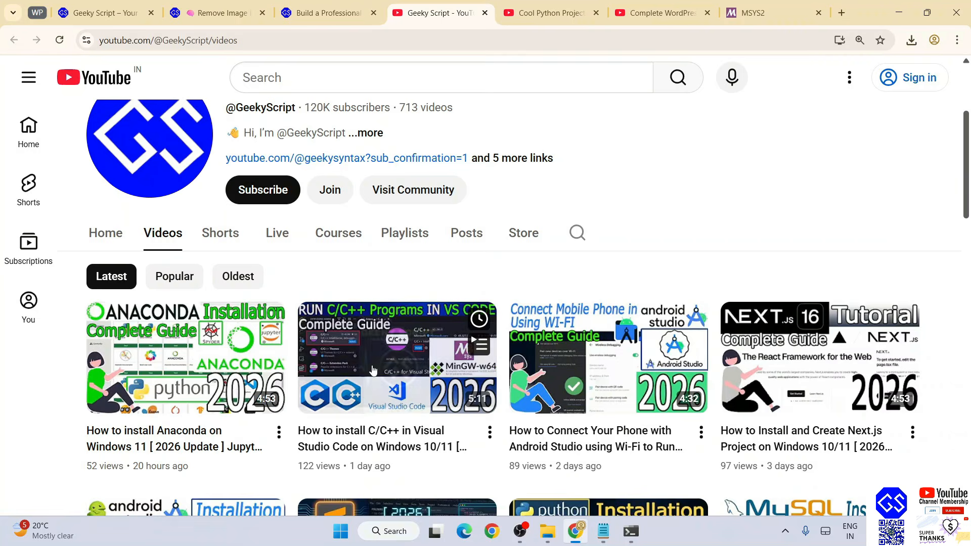
{"action": "scroll", "coordinate": [618, 230], "scroll_direction": "up", "scroll_amount": 3}
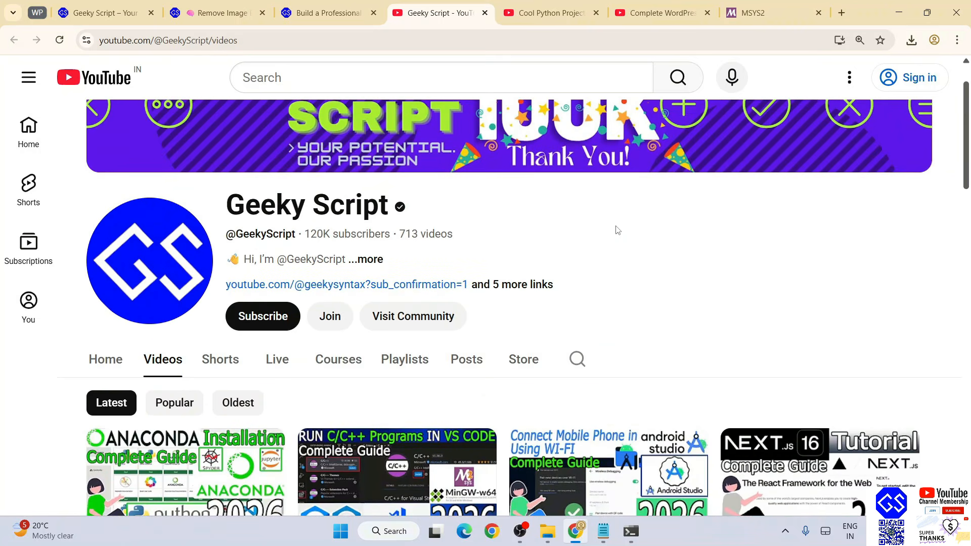
{"action": "scroll", "coordinate": [617, 231], "scroll_direction": "up", "scroll_amount": 1}
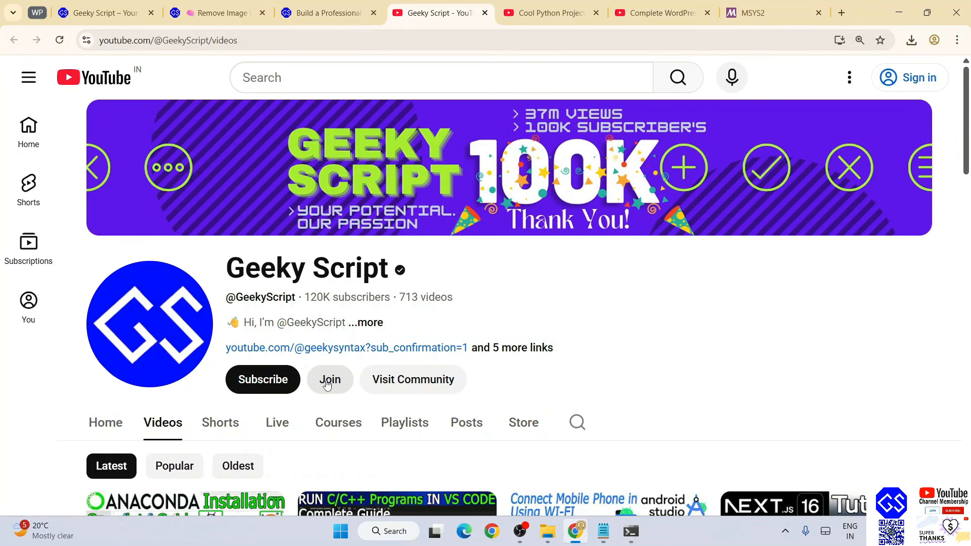
{"action": "left_click", "coordinate": [552, 13]}
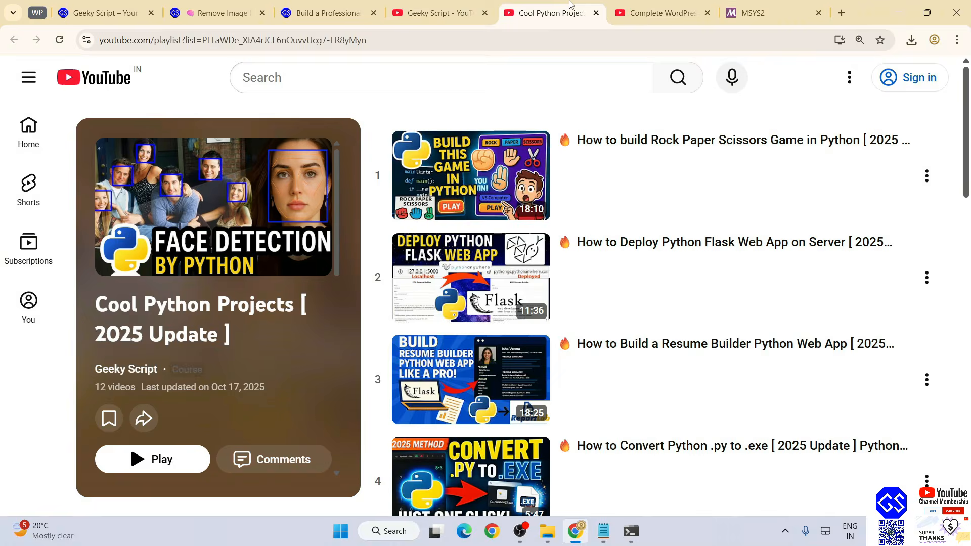
{"action": "scroll", "coordinate": [670, 215], "scroll_direction": "down", "scroll_amount": 15}
{"action": "scroll", "coordinate": [668, 314], "scroll_direction": "up", "scroll_amount": 15}
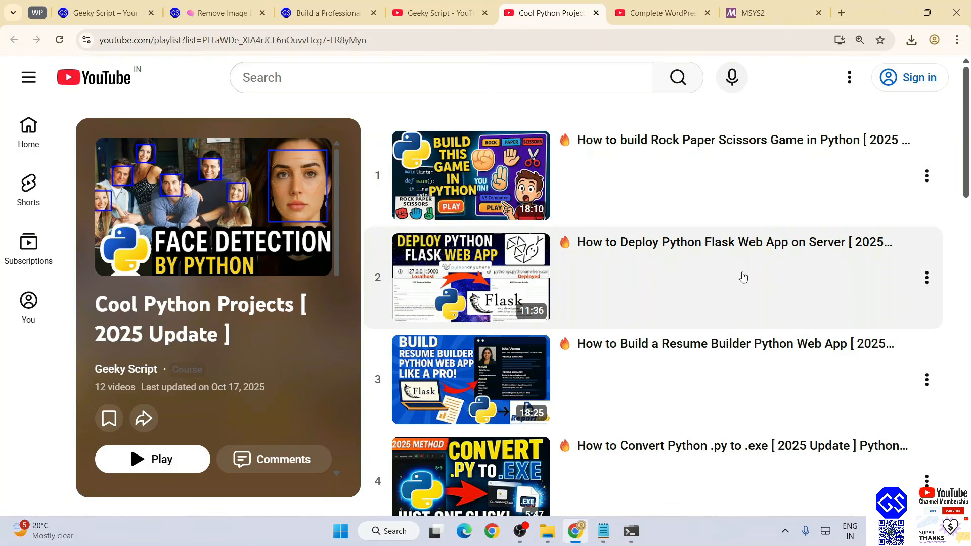
{"action": "left_click", "coordinate": [218, 13]}
{"action": "scroll", "coordinate": [391, 293], "scroll_direction": "down", "scroll_amount": 20}
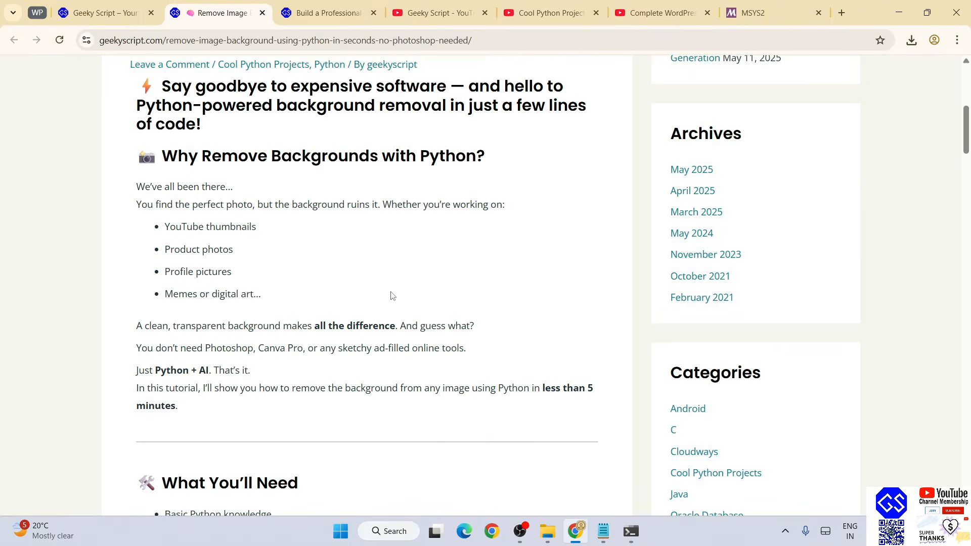
{"action": "scroll", "coordinate": [393, 297], "scroll_direction": "up", "scroll_amount": 8}
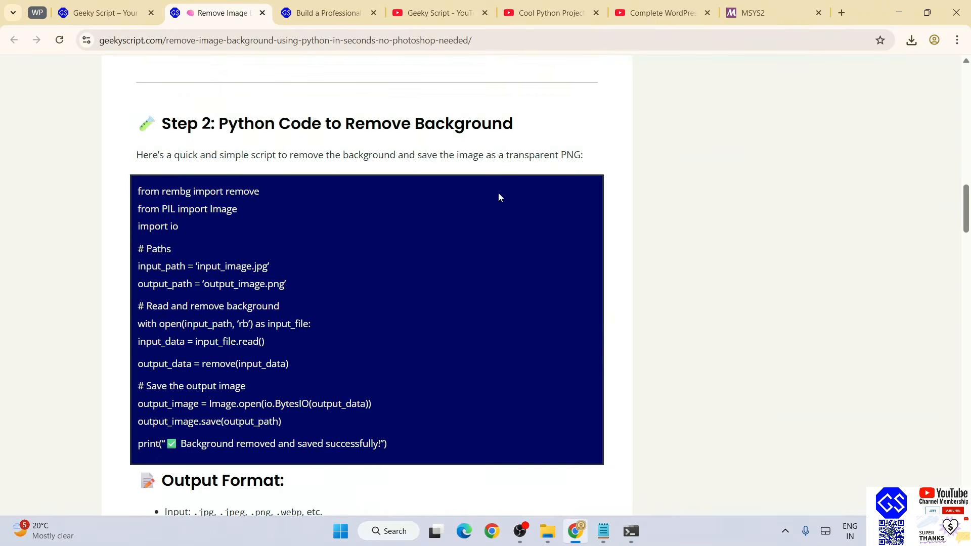
{"action": "left_click", "coordinate": [670, 11]}
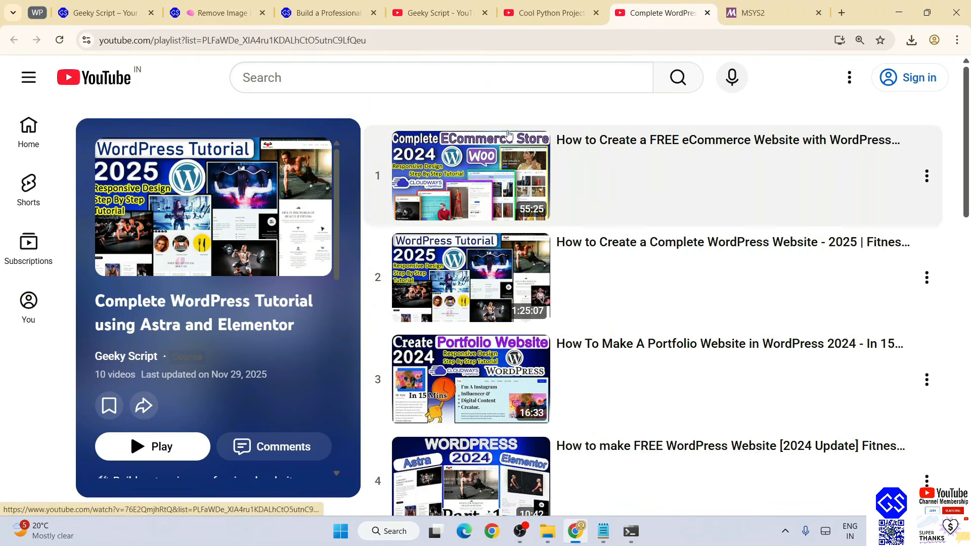
{"action": "left_click", "coordinate": [418, 4]}
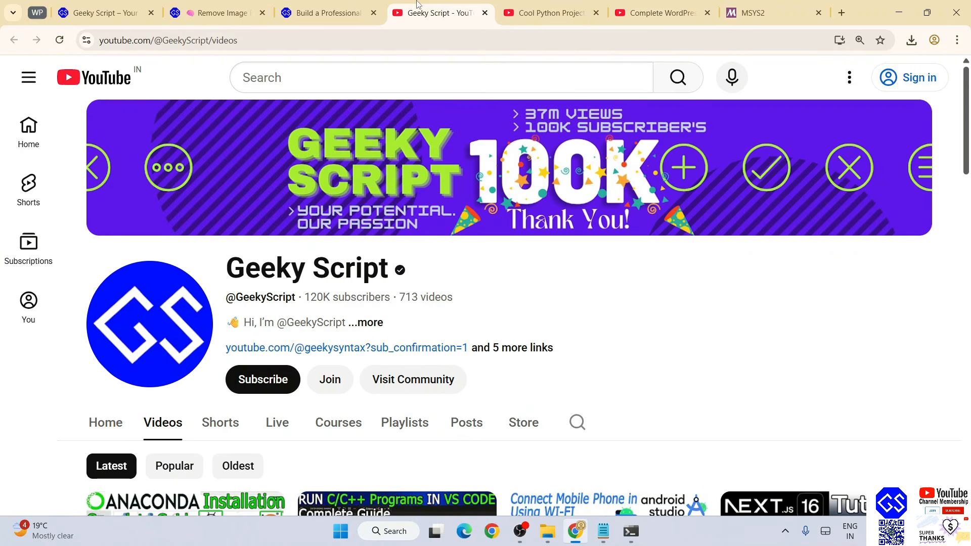